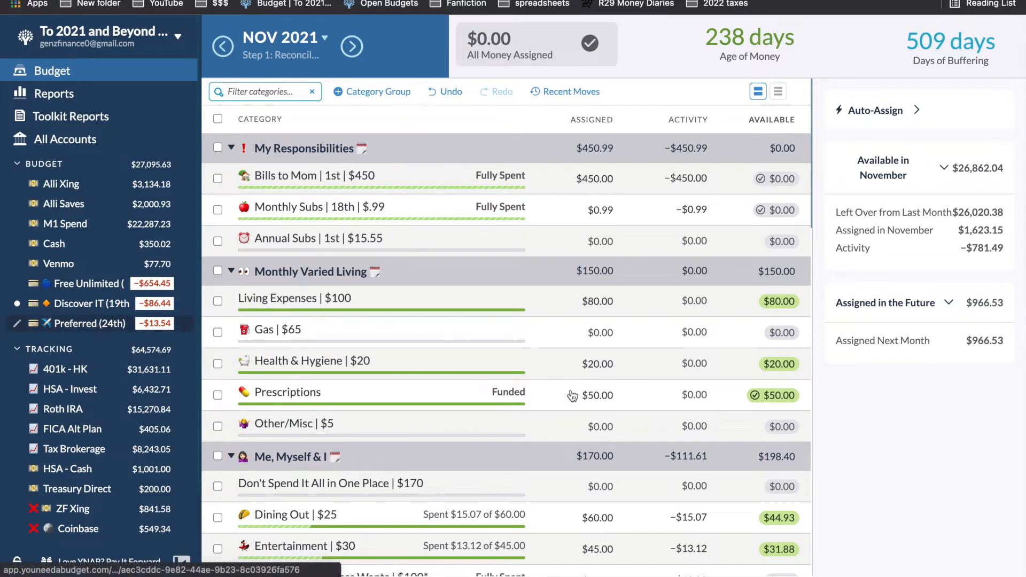
Add an 11/09/2021 Bank Credit/Offer/Fee/Misc inflow of $0.56 to the Free Unlimited account under Entertainment, with memo "offer for fandago".
left_click(107, 327)
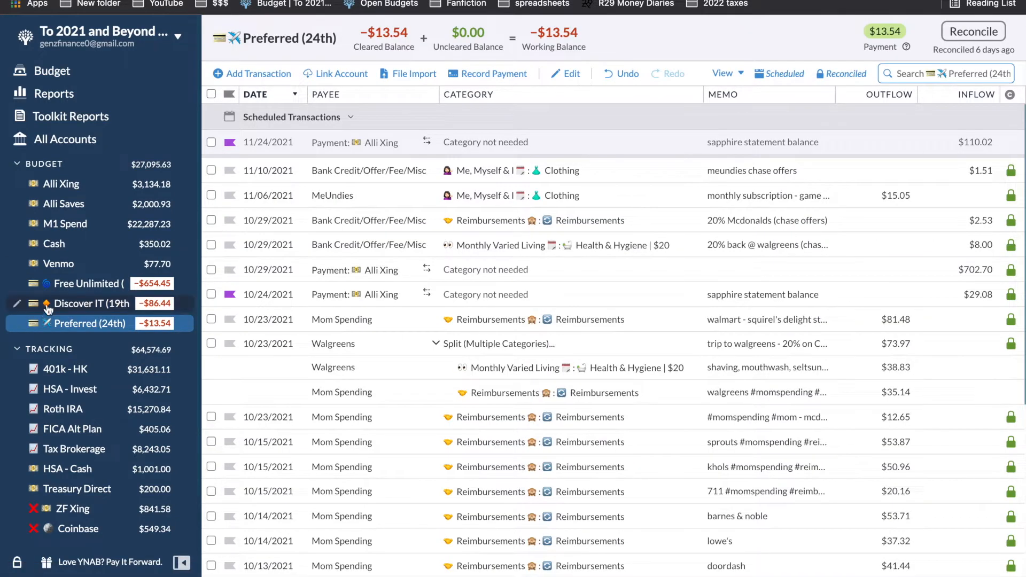
left_click(67, 286)
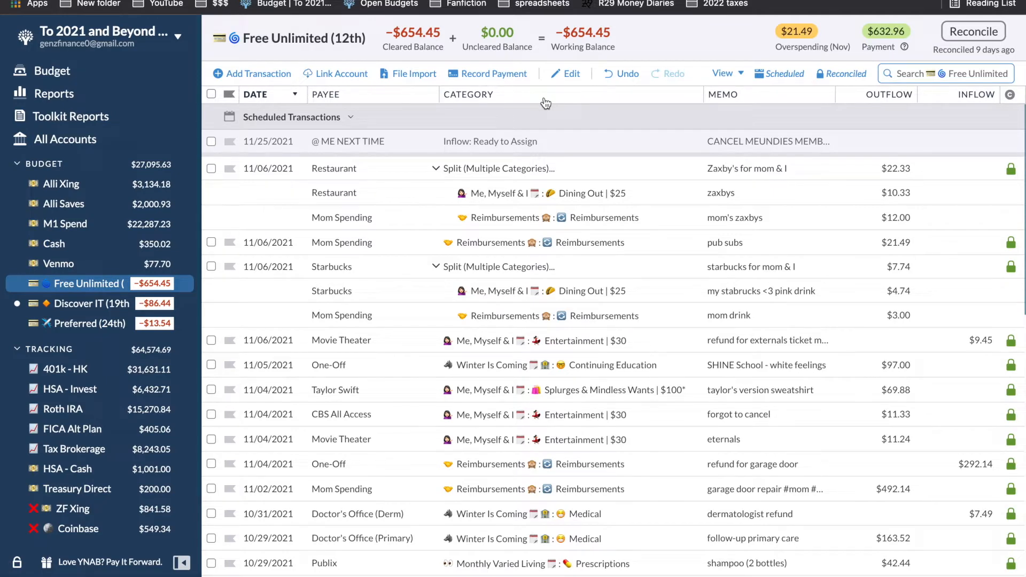
left_click(246, 74)
key("Tab")
type("Bank")
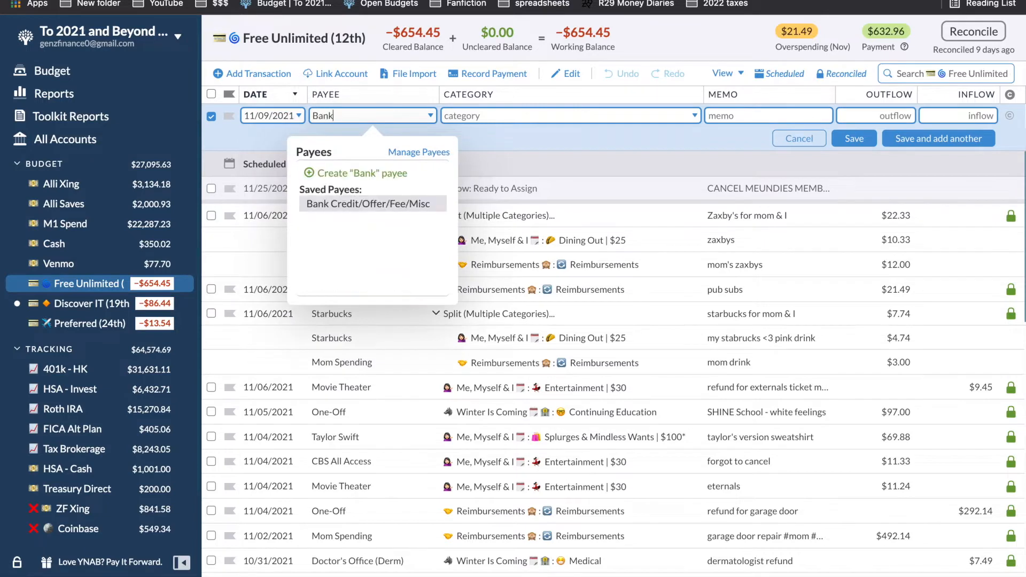
key("Tab")
scroll(582, 187, "down", 2)
left_click(513, 266)
type("offer for fandago")
key("Tab")
key("Tab")
type("0.56")
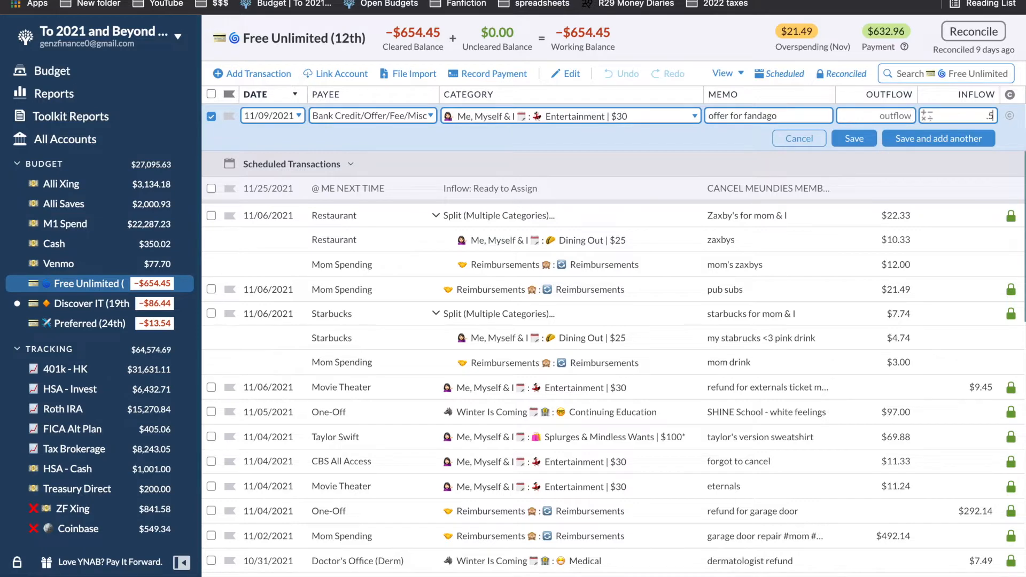
key("Return")
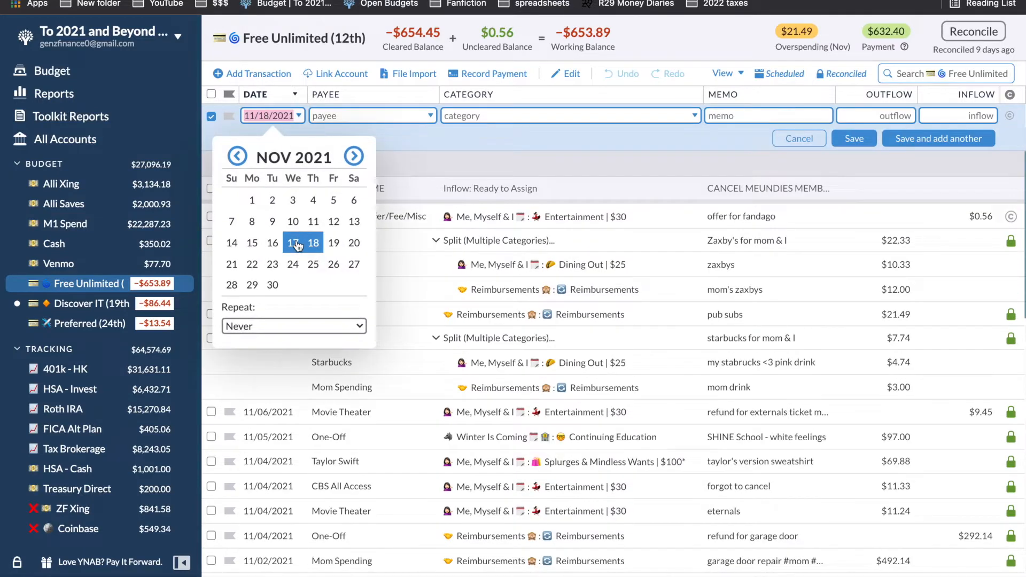
Add an 11/10/2021 Starbucks outflow of $10.00 under Dining Out, with memo "starbucks".
left_click(293, 221)
type("Star")
key("Tab")
type("starbucks")
key("Tab")
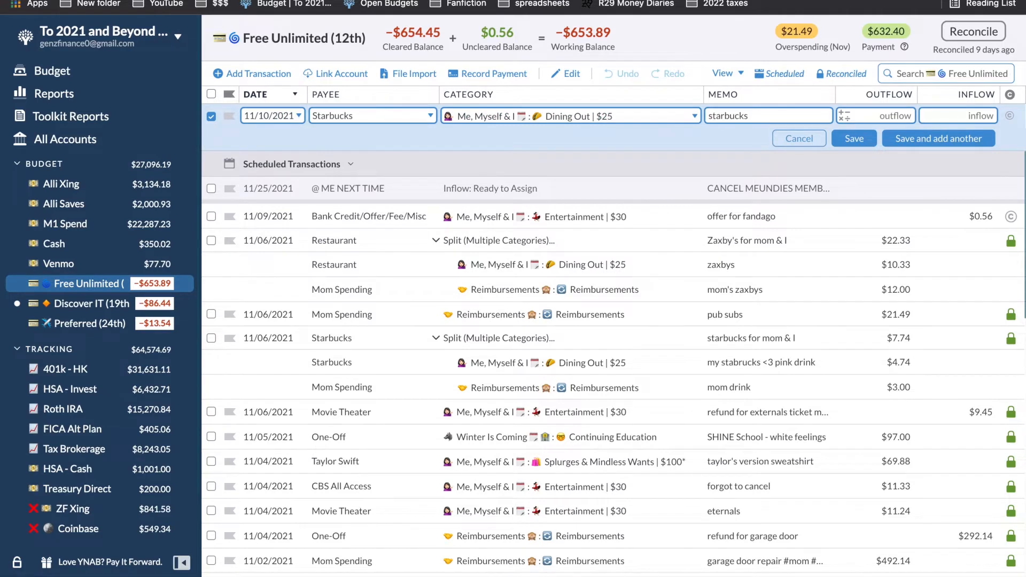
type("10")
key("Return")
Add an 11/18/2021 Starbucks outflow of $3.54 under RAOK with memo "friend V starbucks for T Swift", and reconcile the Free Unlimited account.
type("Sta")
key("Tab")
type("ra")
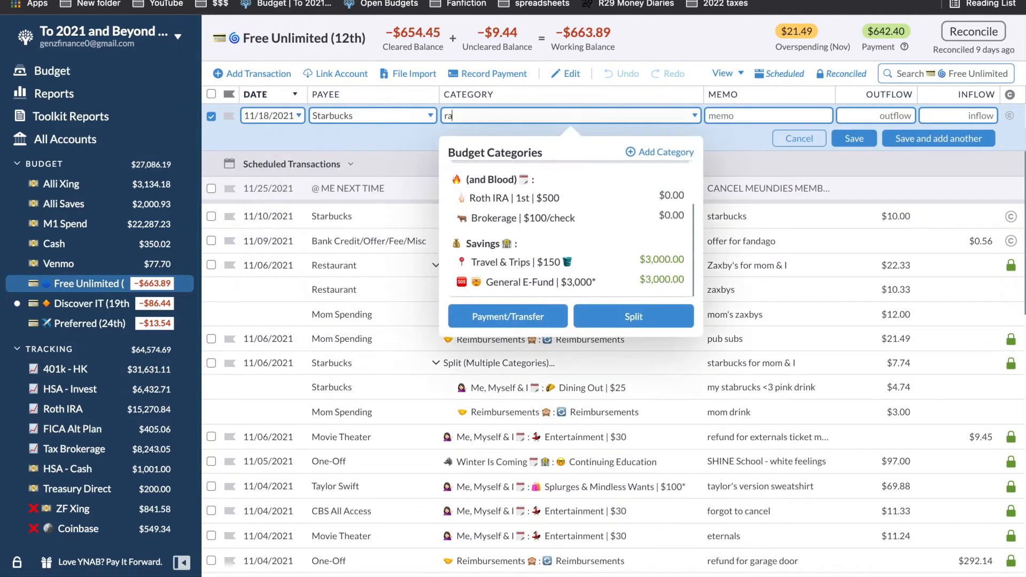
key("Tab")
type("frien")
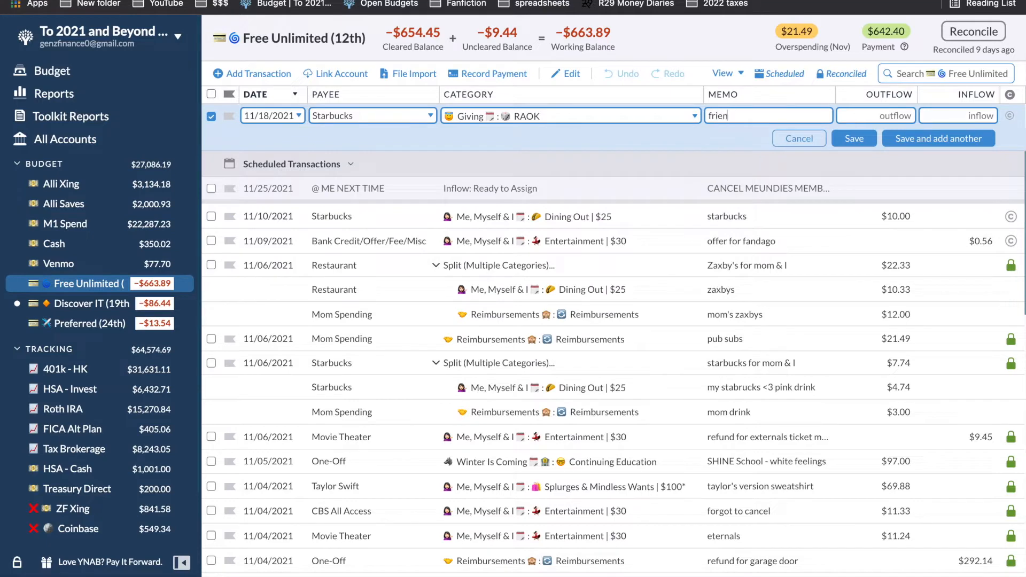
type("d V starbucks for T Swift")
key("Tab")
type("3.54")
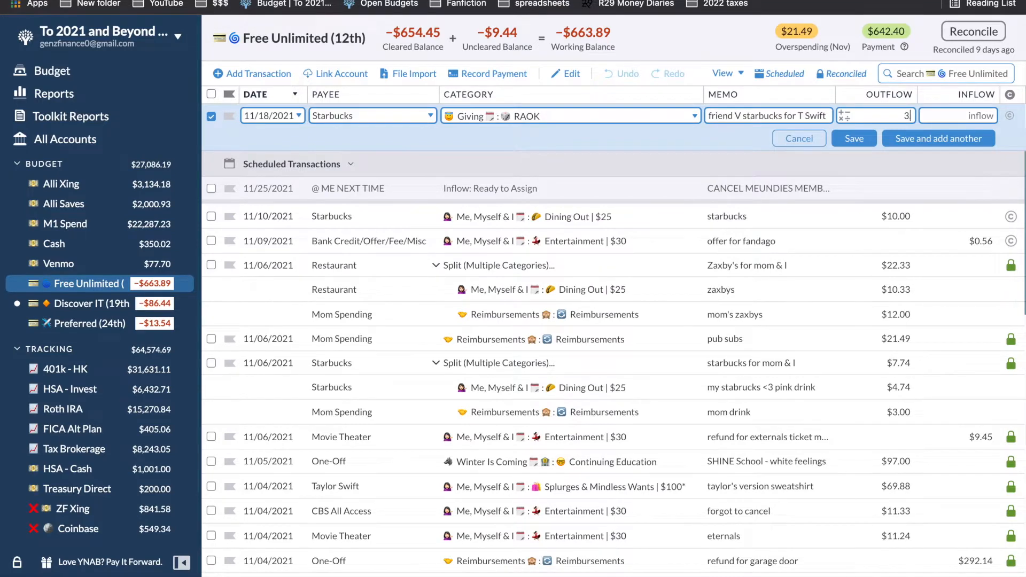
key("Return")
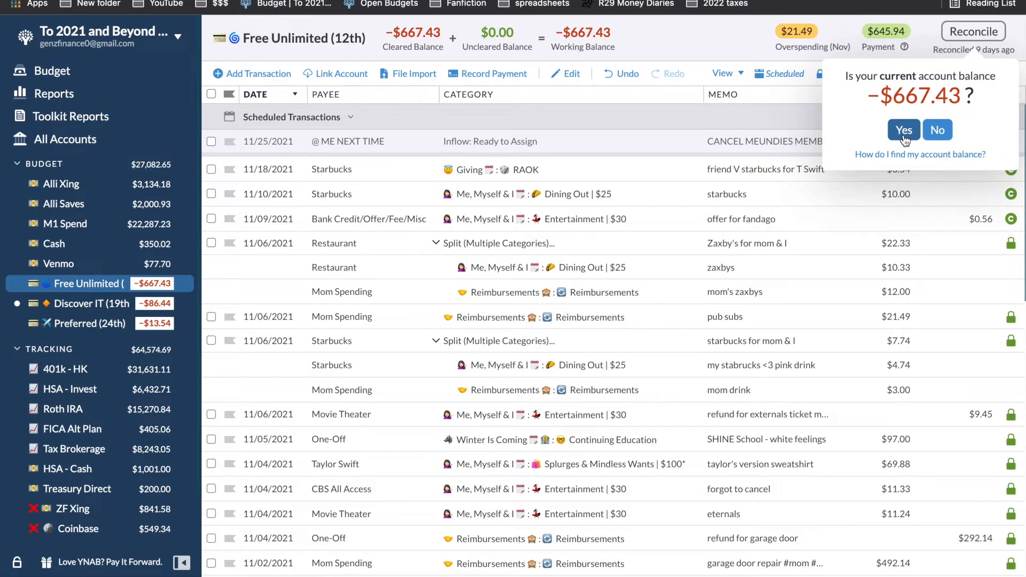
left_click(904, 130)
Approve the pending 11/18/2021 Apple storage transaction in the Discover IT account.
left_click(147, 308)
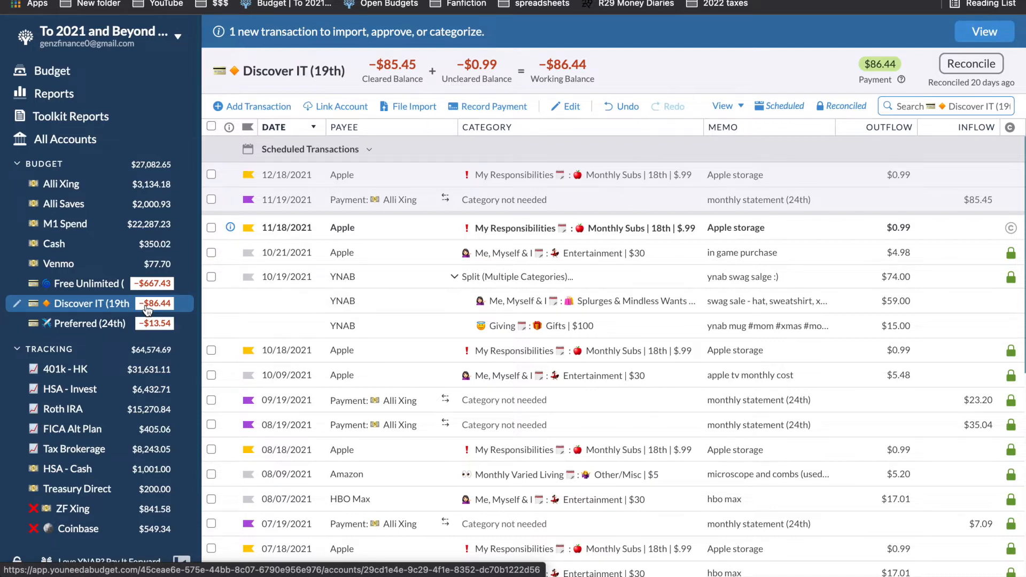
left_click(230, 227)
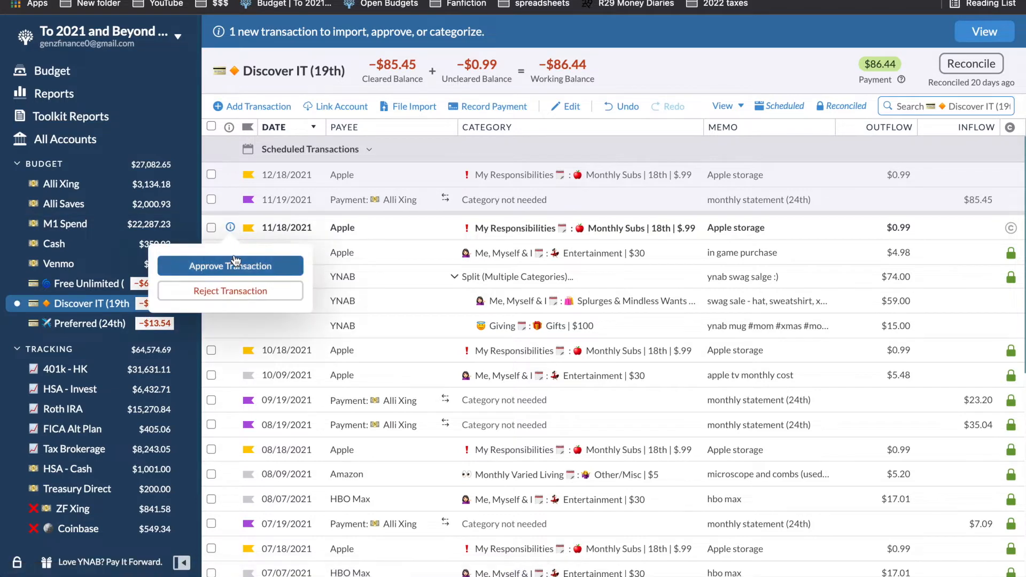
left_click(236, 266)
Add an 11/12/2021 Taylor Swift outflow of $14.99 under Entertainment to Discover IT, with memo "Red (Taylor's Version) album".
scroll(518, 193, "up", 1)
left_click(518, 187)
type("rED")
key("BackSpace")
key("BackSpace")
key("BackSpace")
type("Red (")
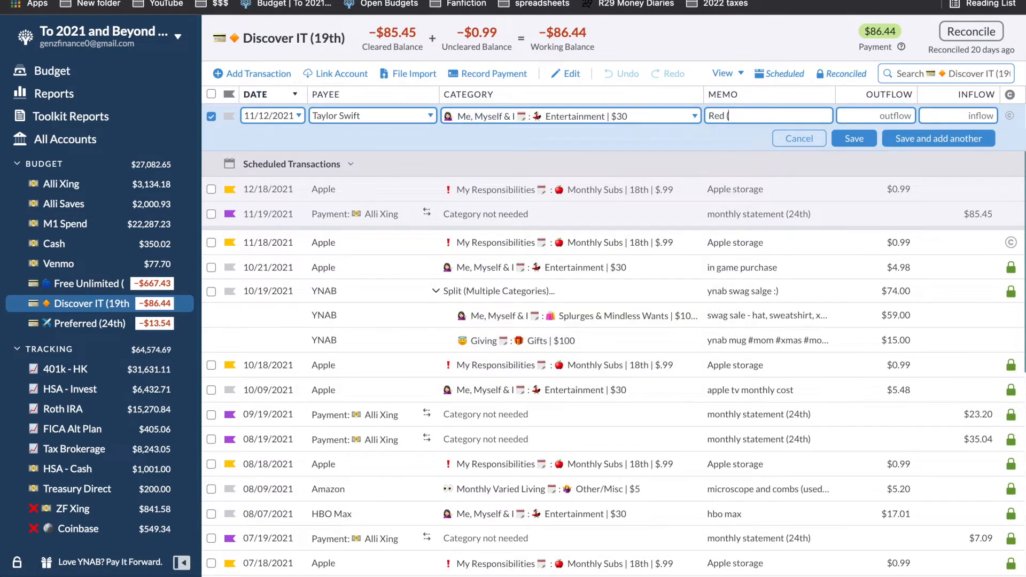
type("Taylor's Version) album")
key("Tab")
type("14.99")
key("Return")
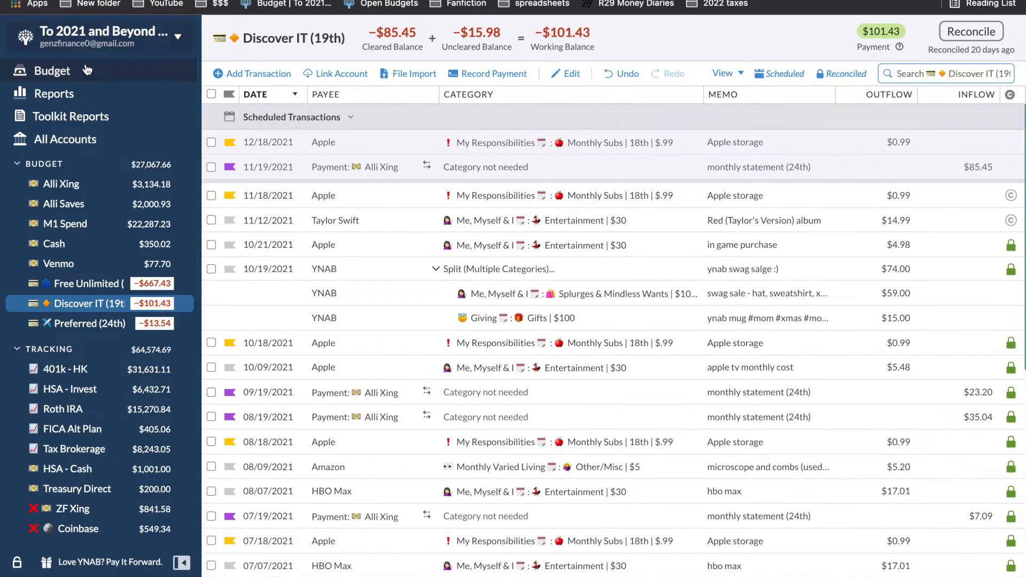
Unhide the Wish Farm/One-Offs category group in the November budget.
left_click(86, 70)
scroll(310, 484, "down", 20)
left_click(294, 563)
scroll(301, 405, "down", 3)
scroll(302, 404, "down", 8)
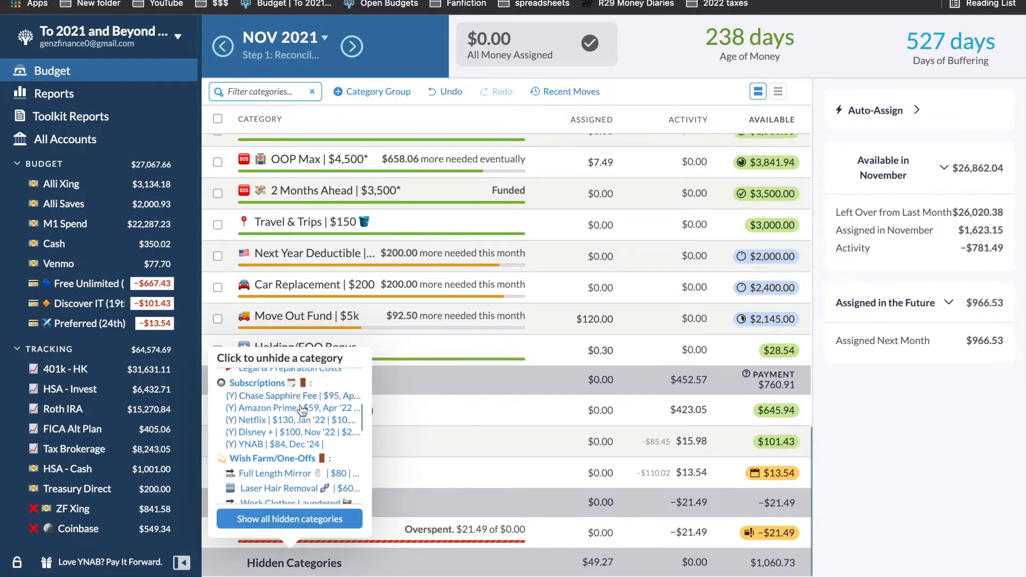
scroll(286, 456, "up", 2)
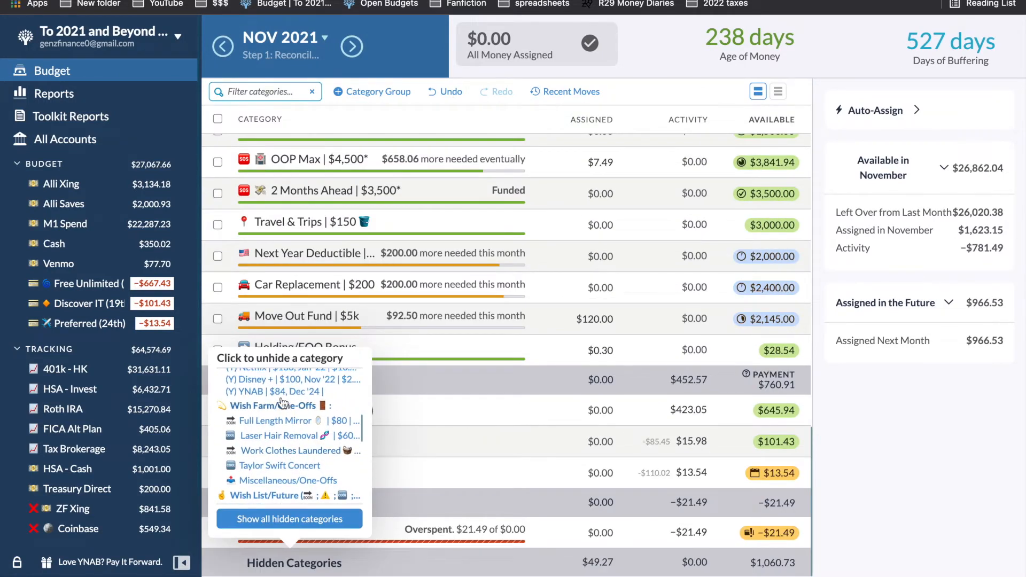
left_click(462, 417)
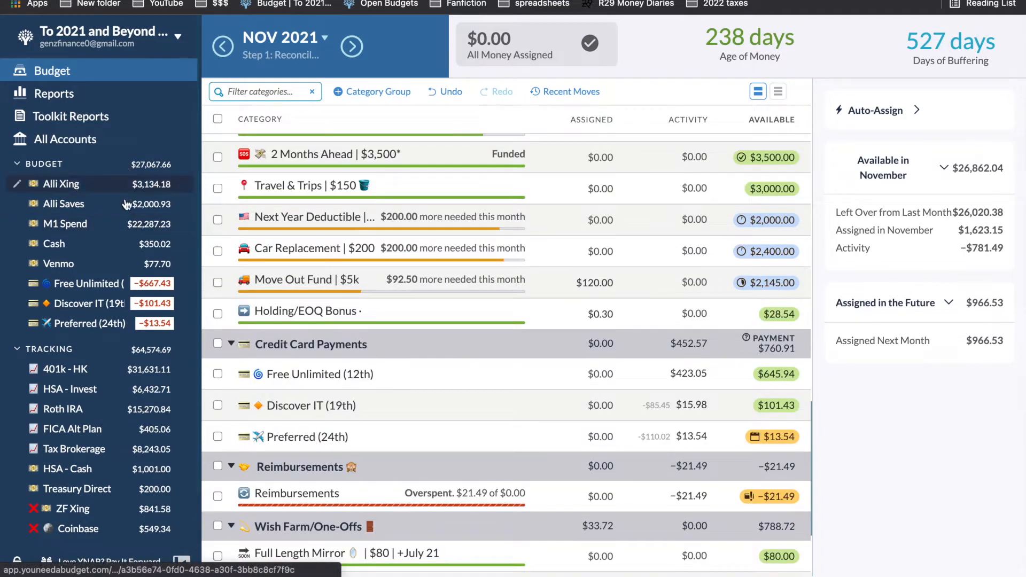
Add an 11/15/2021 Amazon outflow of $126.47 to Discover IT under Miscellaneous/One-Offs, with a memo for the ab/back hyper extension purchase.
left_click(124, 282)
left_click(89, 303)
left_click(253, 74)
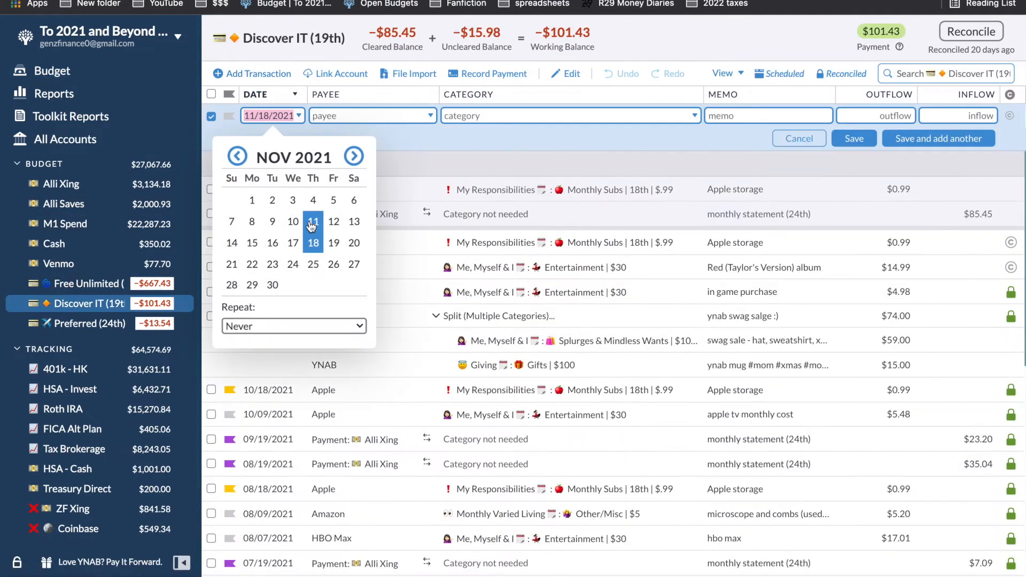
left_click(252, 243)
type("Am")
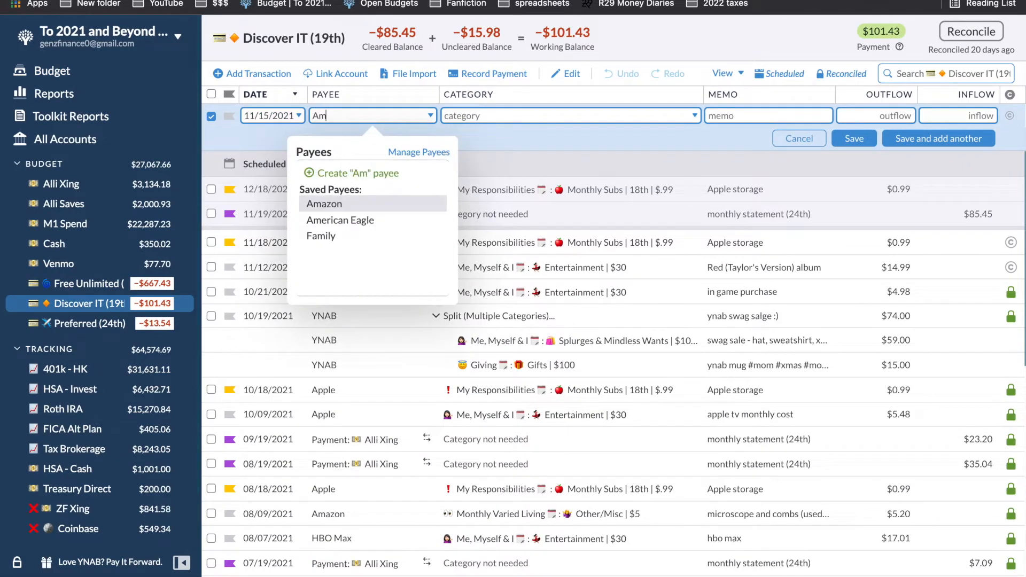
key("Return")
scroll(645, 229, "down", 5)
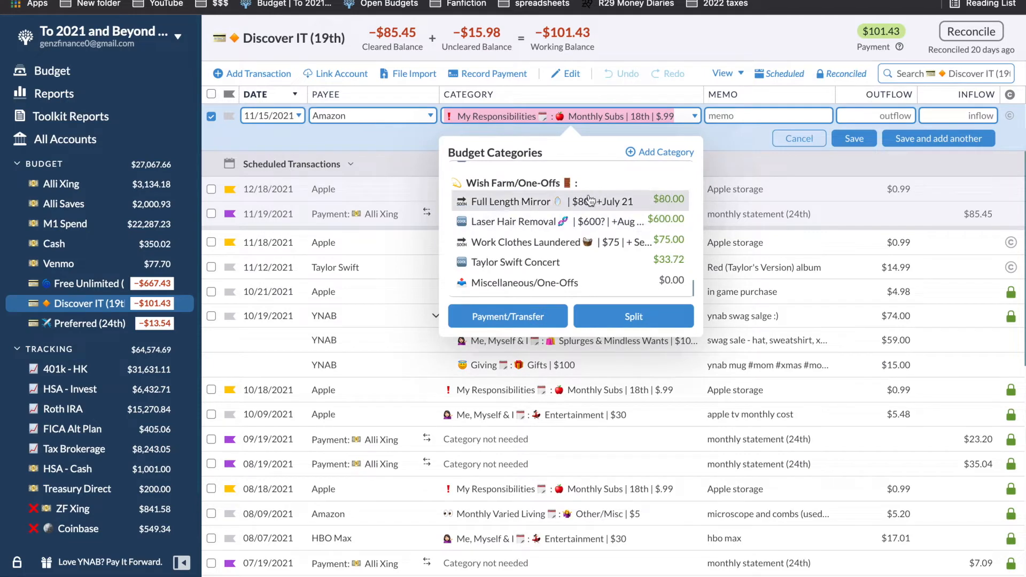
left_click(587, 288)
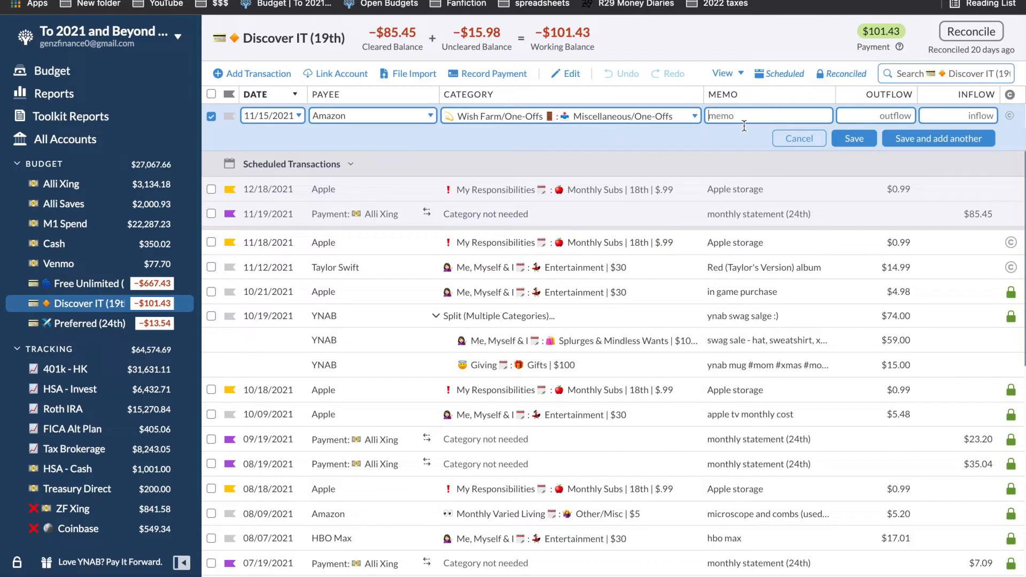
type("ab/back hyper extension mac")
key("Tab")
type("126.47")
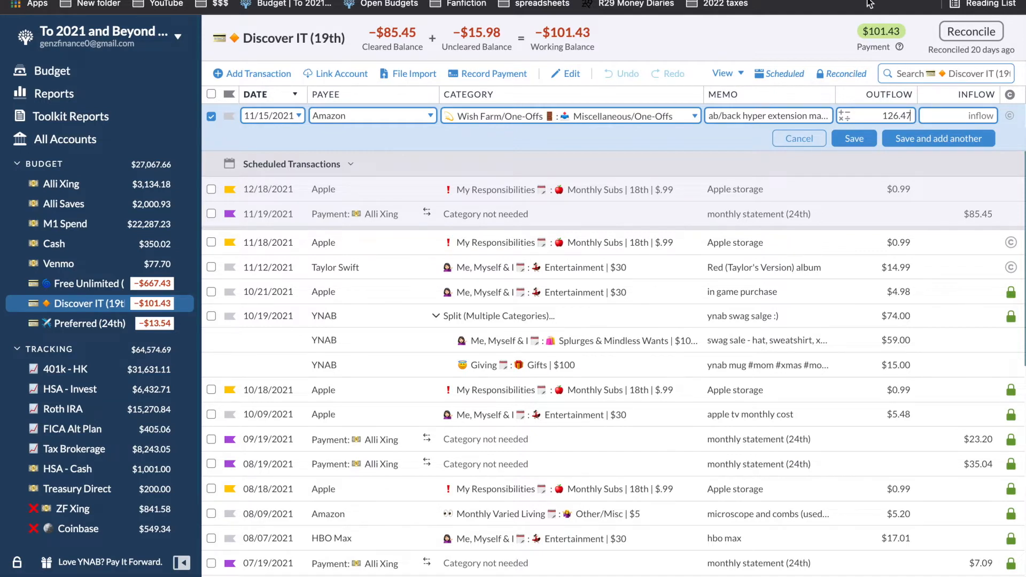
left_click(854, 139)
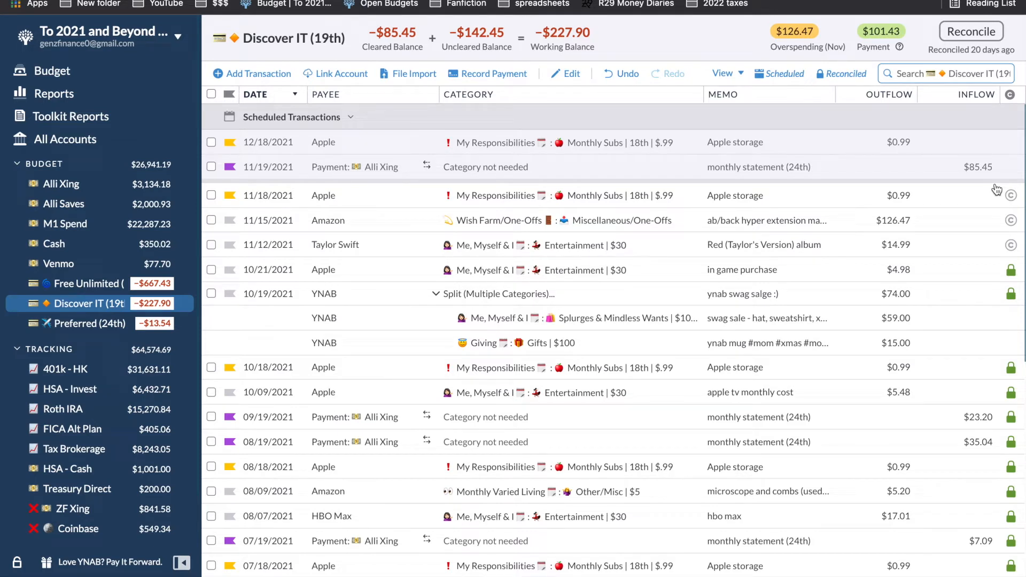
Mark the Taylor Swift and Amazon transactions as cleared, and reconcile the Discover IT account.
left_click(1011, 244)
left_click(1010, 220)
left_click(961, 31)
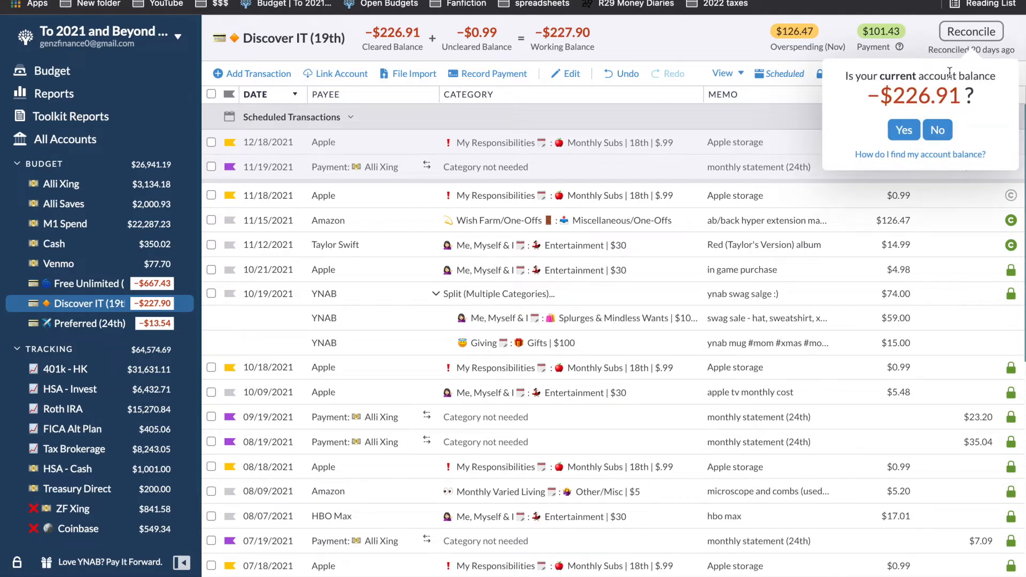
left_click(902, 132)
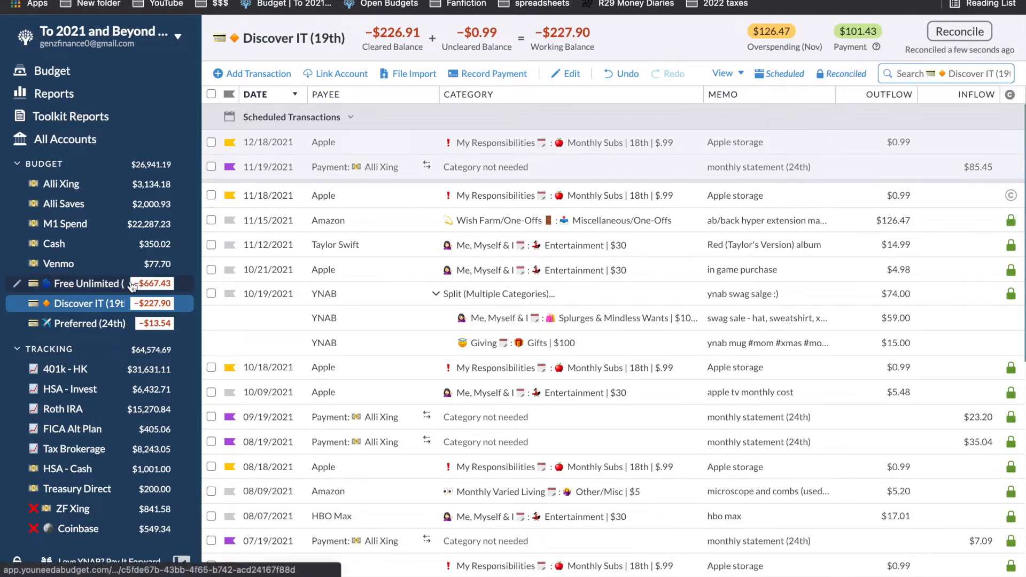
Add an 11/14/2021 outflow of $21.50 to payee Mom in the first budget account under Reimbursements, with memo "for publix lunch".
left_click(132, 284)
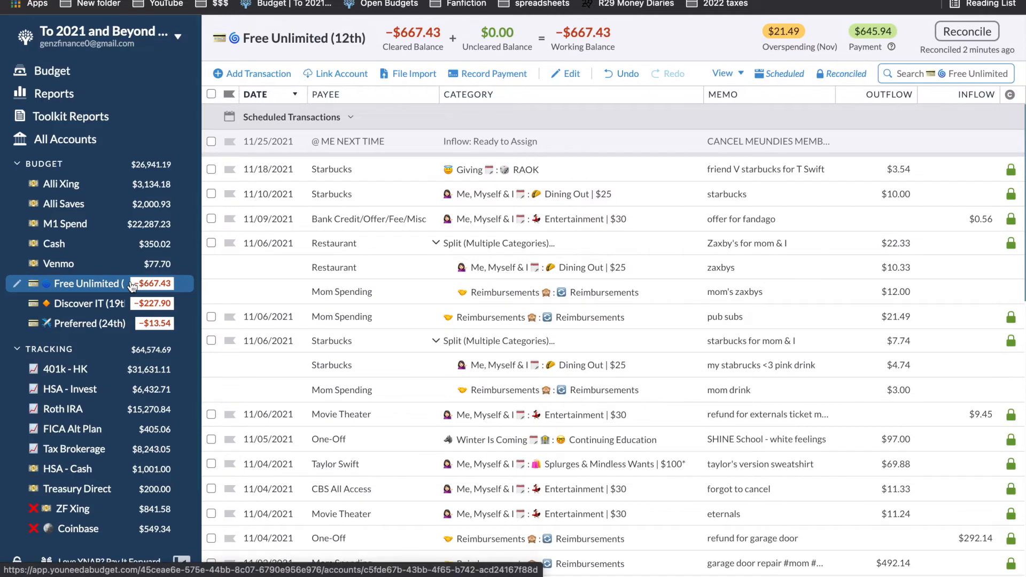
left_click(110, 186)
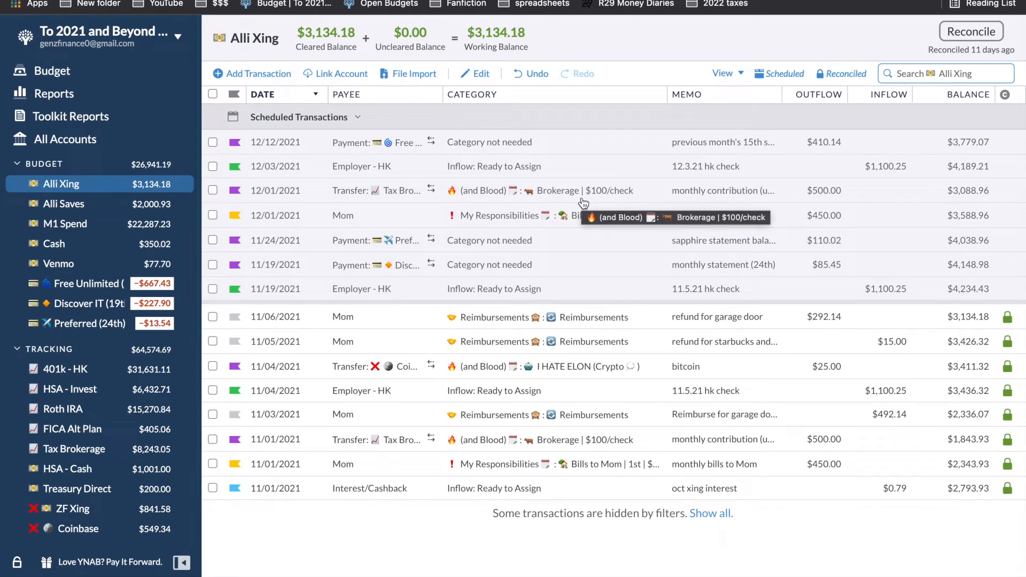
left_click(251, 74)
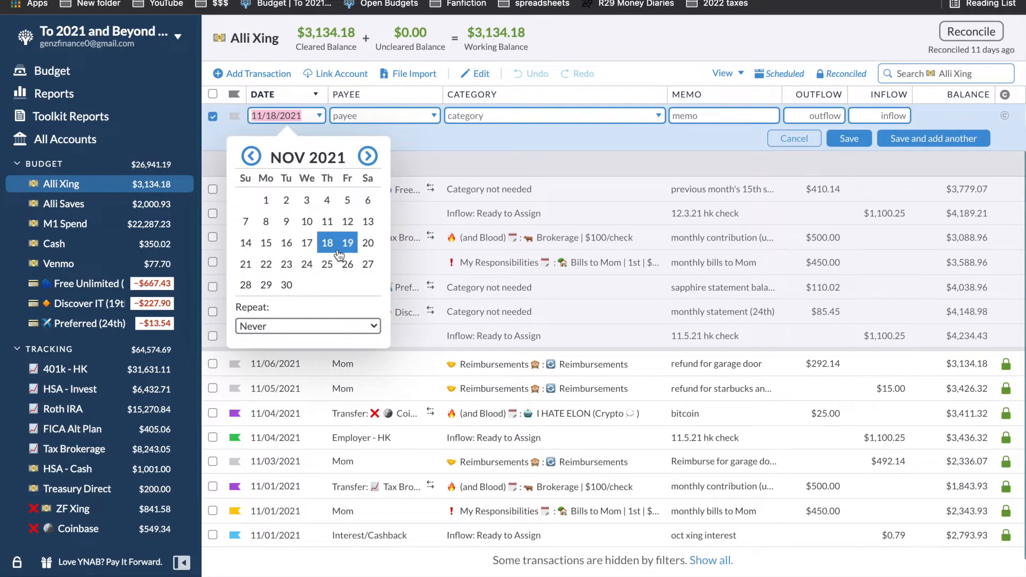
left_click(246, 243)
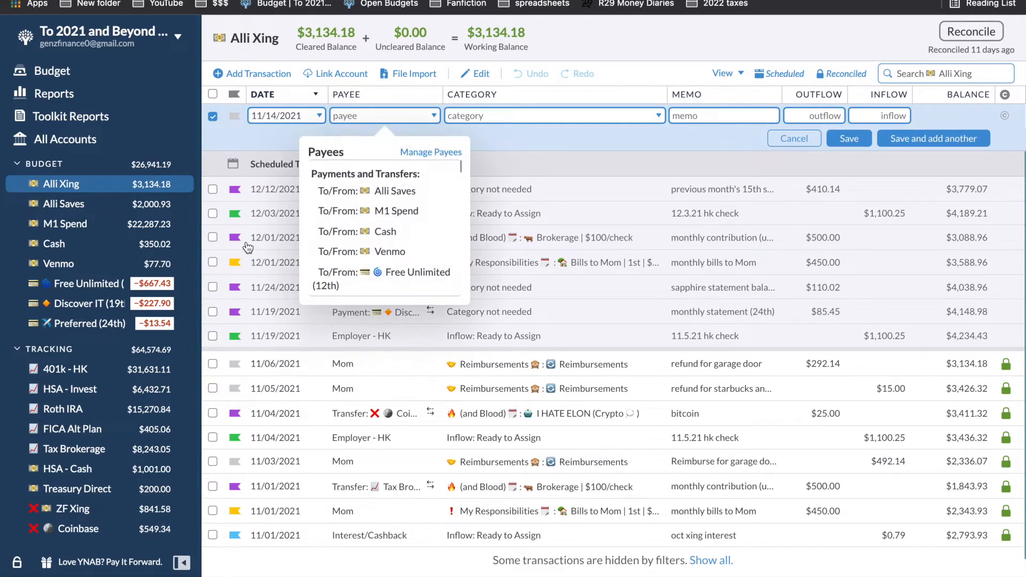
type("Mom")
key("Return")
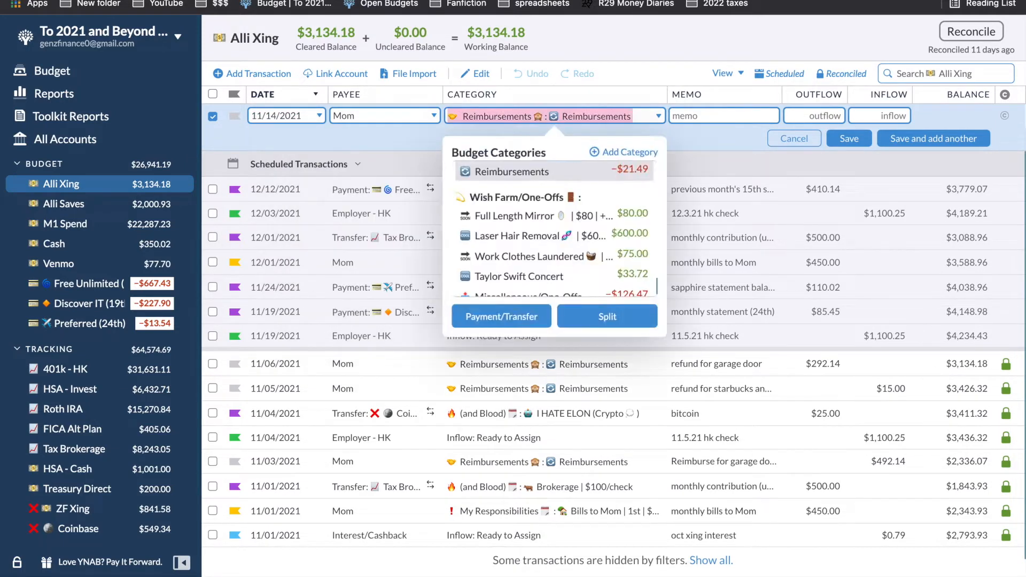
key("Return")
type("for publix lunch")
key("Tab")
type("21.50")
key("Return")
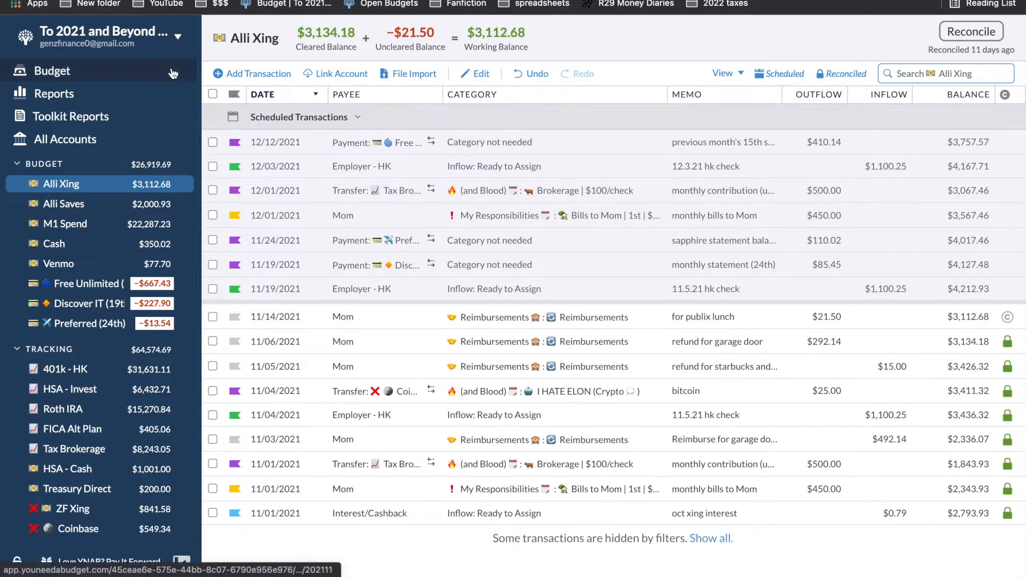
Enter the scheduled 11/19/2021 Employer - HK paycheck now and set its inflow to $1,100.26.
left_click(213, 289)
left_click(473, 74)
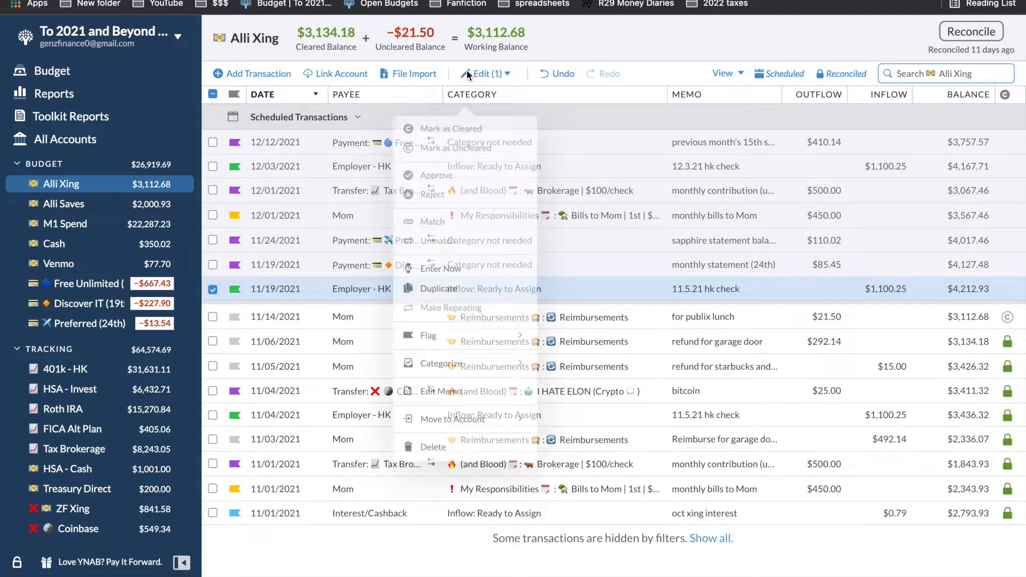
left_click(449, 287)
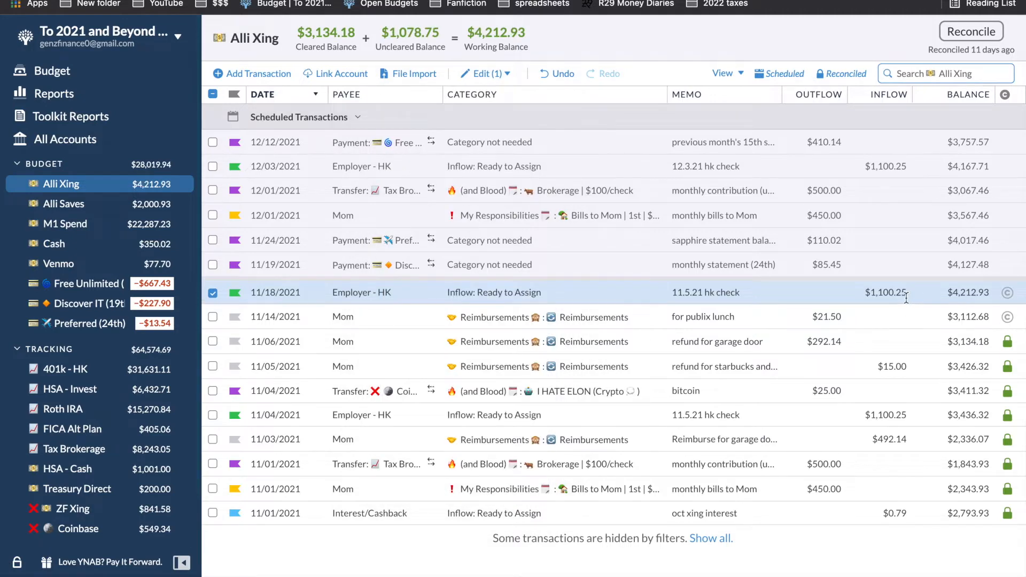
left_click(905, 294)
left_click(906, 294)
key("BackSpace")
type("6")
key("Return")
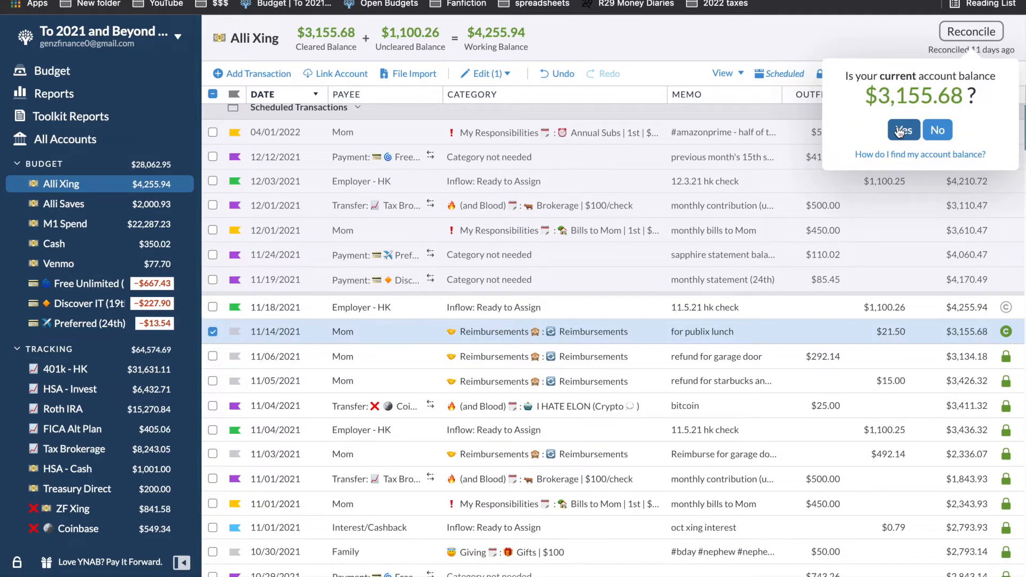
Reconcile the account holding the paycheck and return to the November budget.
left_click(901, 132)
left_click(156, 80)
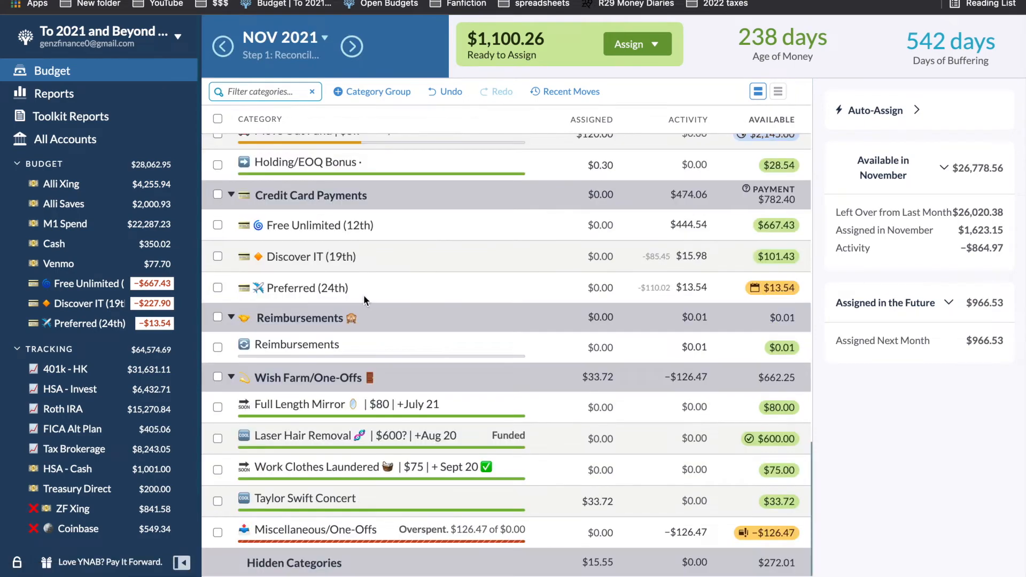
Assign $500 to the Brokerage category in the December 2021 budget.
scroll(365, 301, "up", 18)
scroll(364, 294, "up", 4)
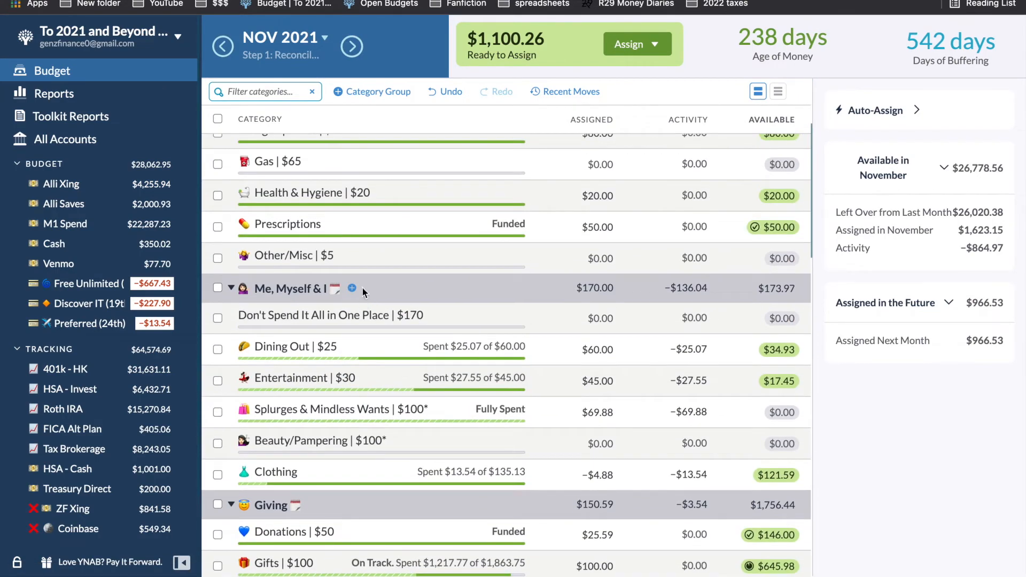
scroll(348, 182, "up", 2)
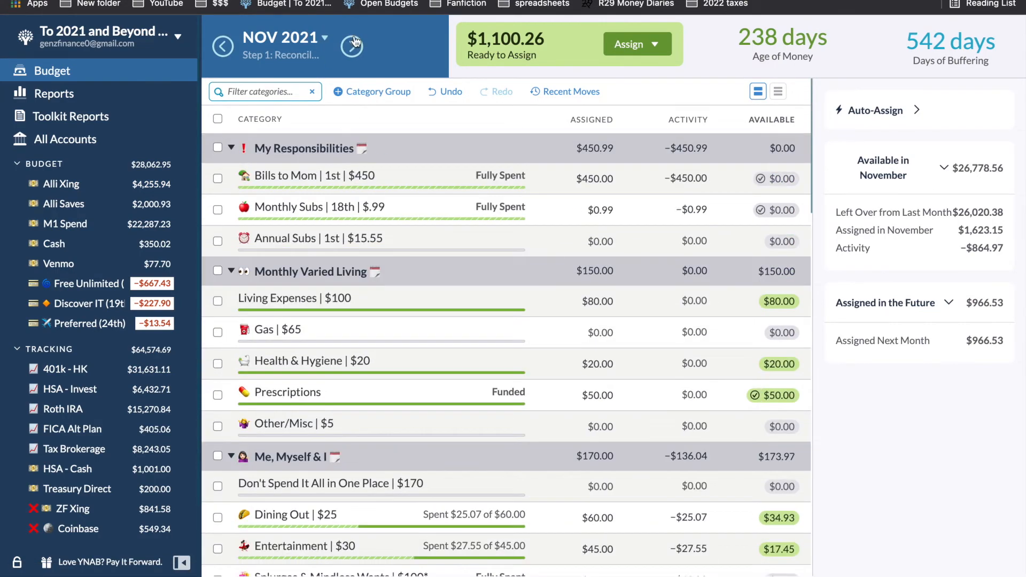
left_click(353, 43)
scroll(402, 247, "down", 1)
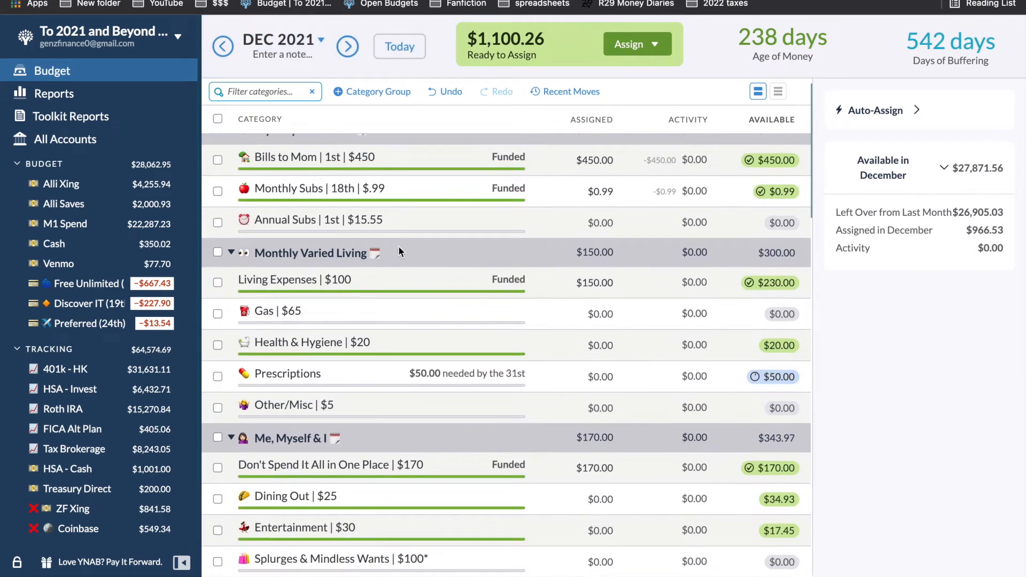
left_click(598, 282)
left_click(595, 347)
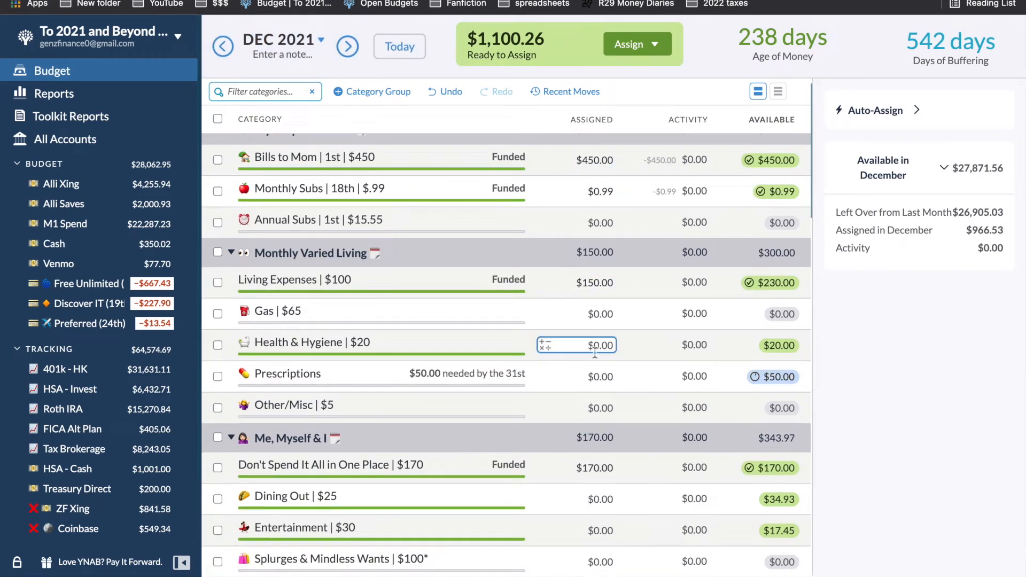
scroll(595, 353, "down", 7)
left_click(594, 358)
scroll(594, 359, "down", 2)
left_click(594, 401)
type("500")
key("Return")
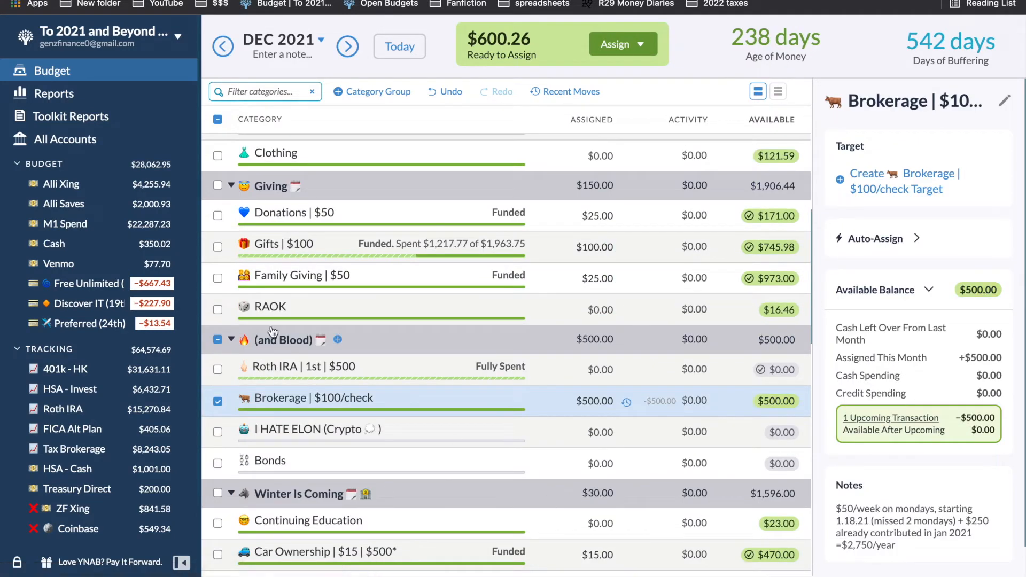
left_click(216, 402)
Return to the November 2021 budget and assign $200 each to Next Year Deductible and Car Replacement under Savings.
scroll(219, 405, "down", 8)
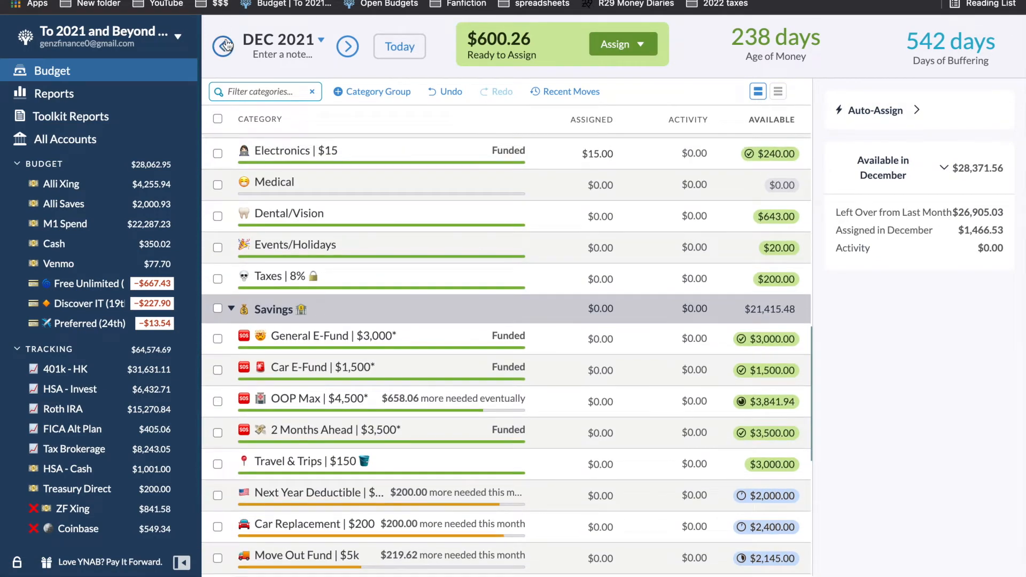
scroll(508, 241, "down", 2)
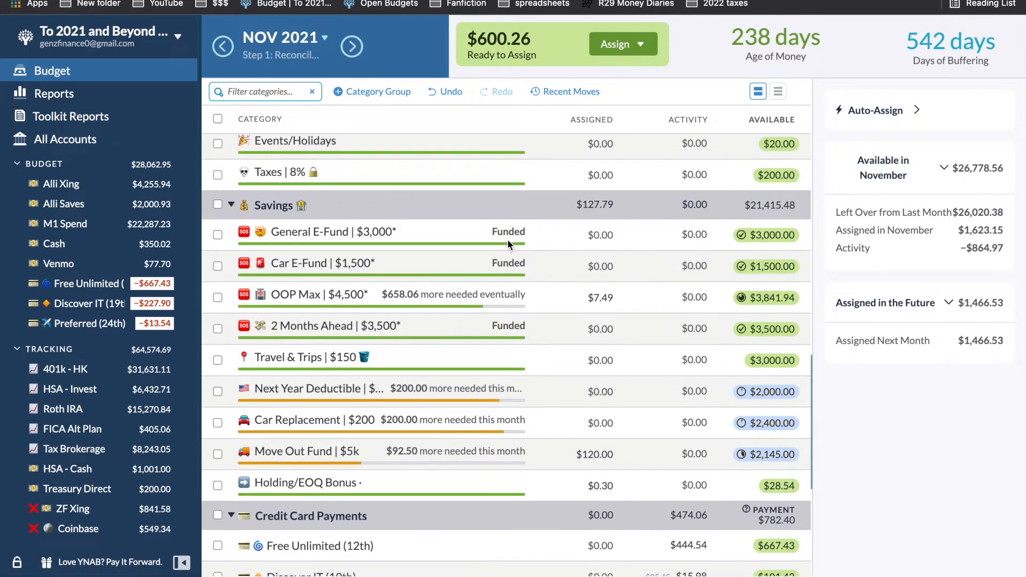
left_click(607, 395)
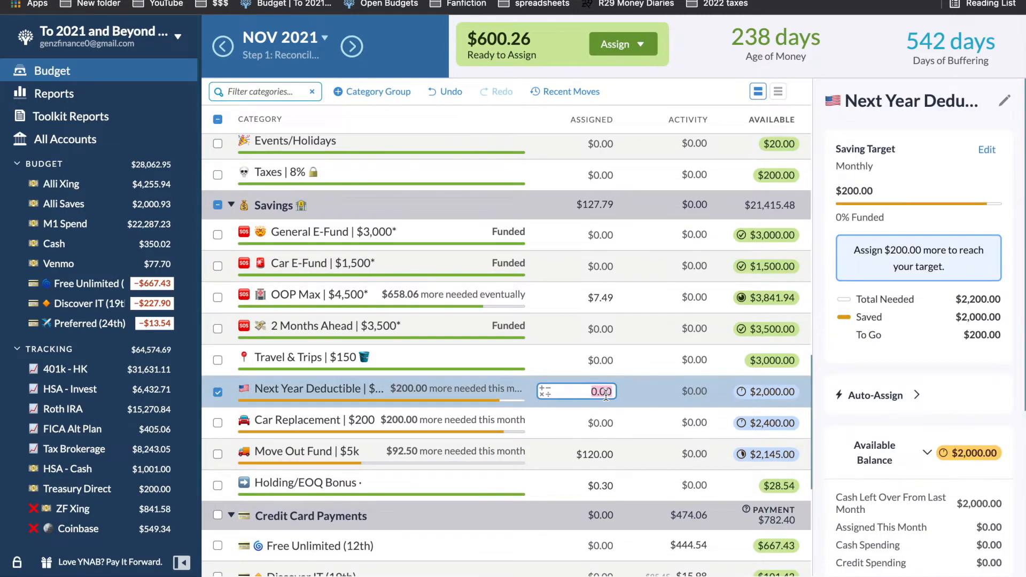
type("200")
key("Return")
type("200")
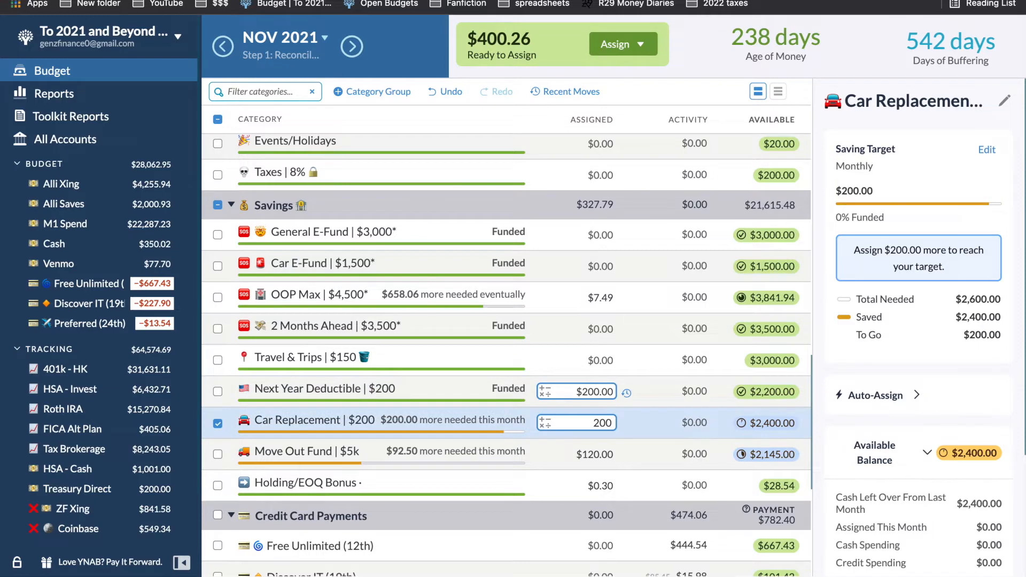
key("Return")
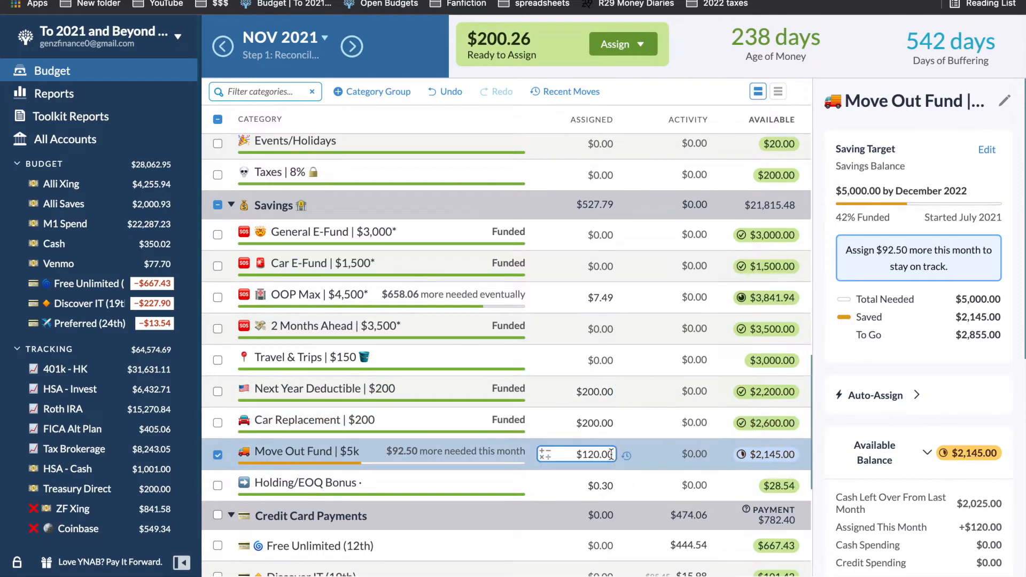
Add $92.50 to the amount assigned to the Move Out Fund in November.
type("+92.50")
key("Return")
left_click(217, 455)
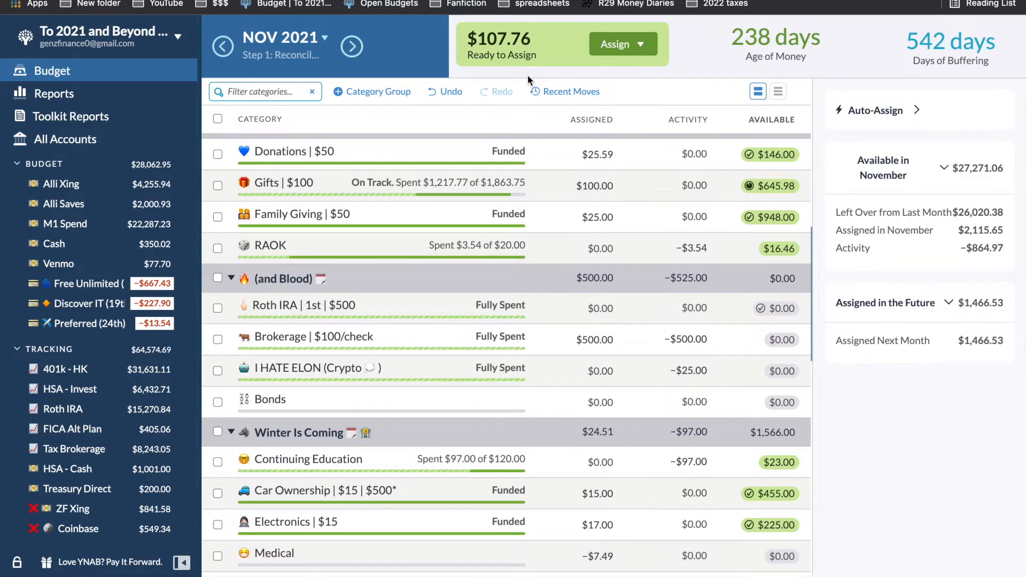
Review the transactions behind November's activity in the Miscellaneous/One-Offs category.
scroll(562, 270, "down", 5)
left_click(562, 270)
scroll(562, 265, "down", 5)
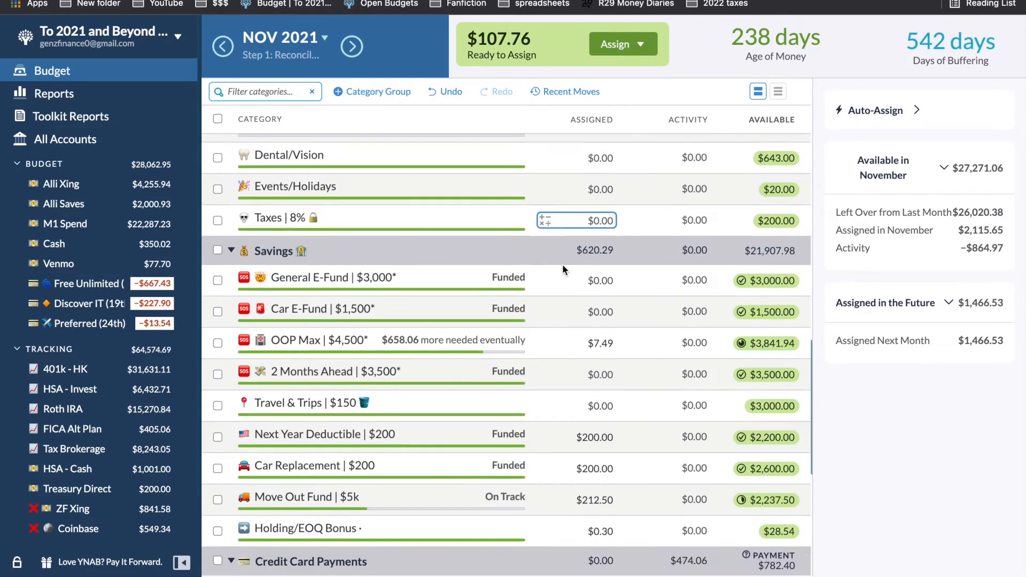
scroll(562, 264, "down", 5)
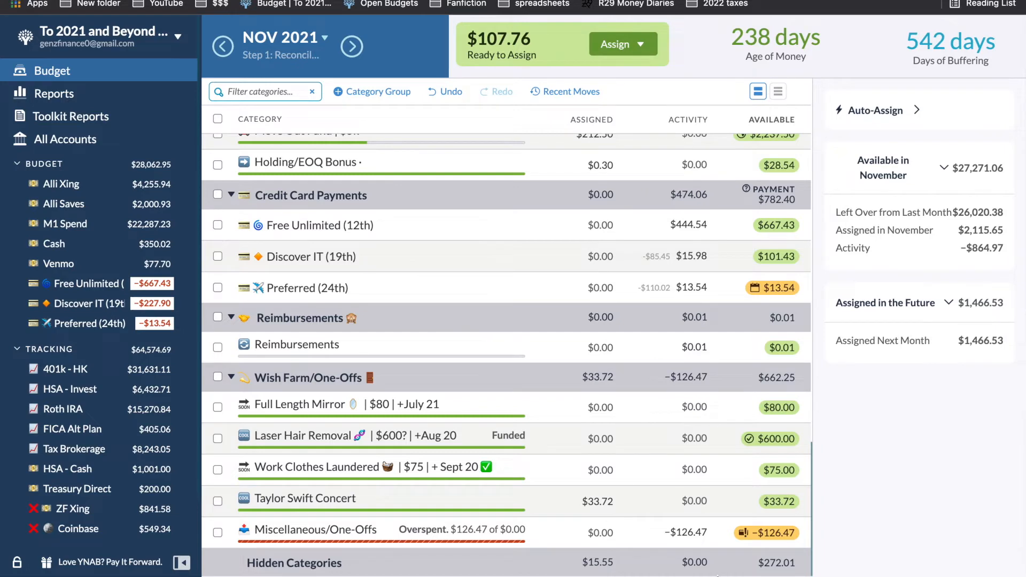
left_click(689, 533)
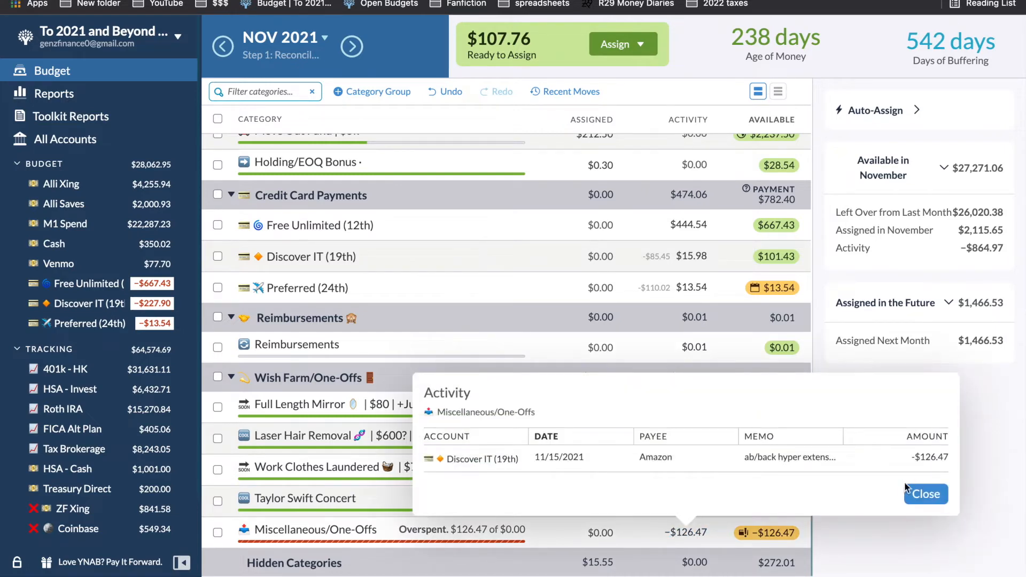
left_click(909, 498)
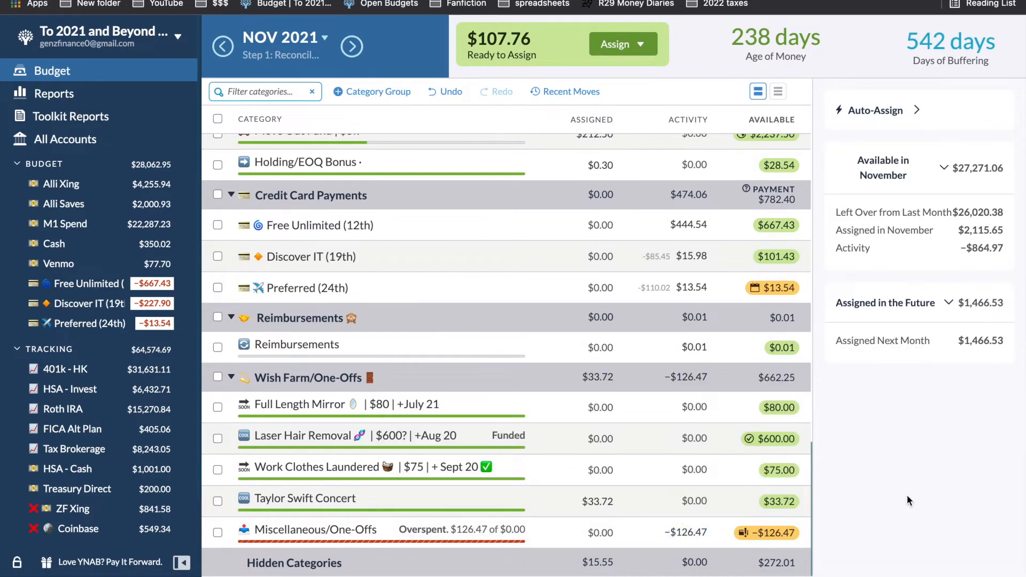
Move $80 from Full Length Mirror to the Miscellaneous/One-Offs category.
left_click(772, 412)
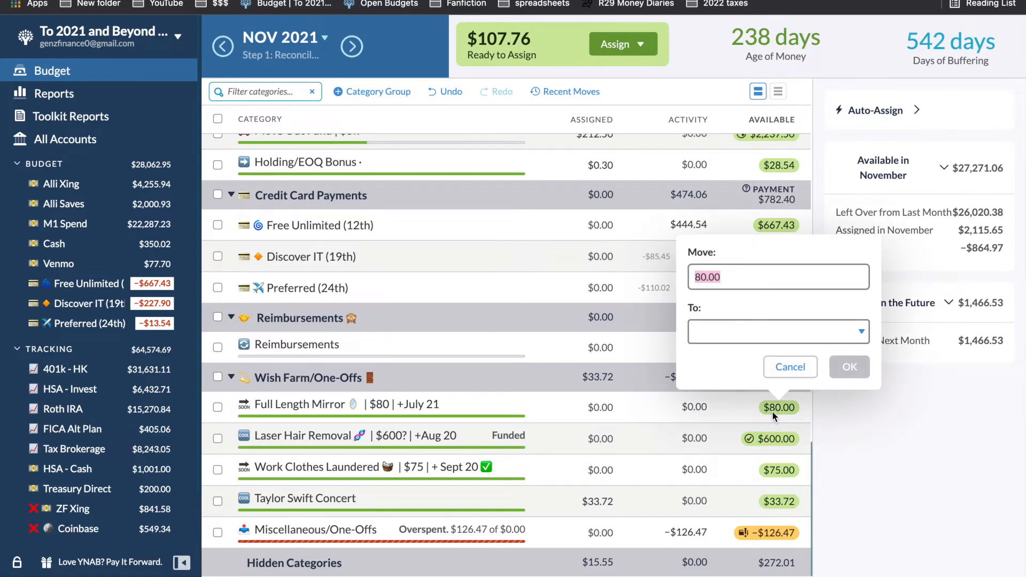
key("Tab")
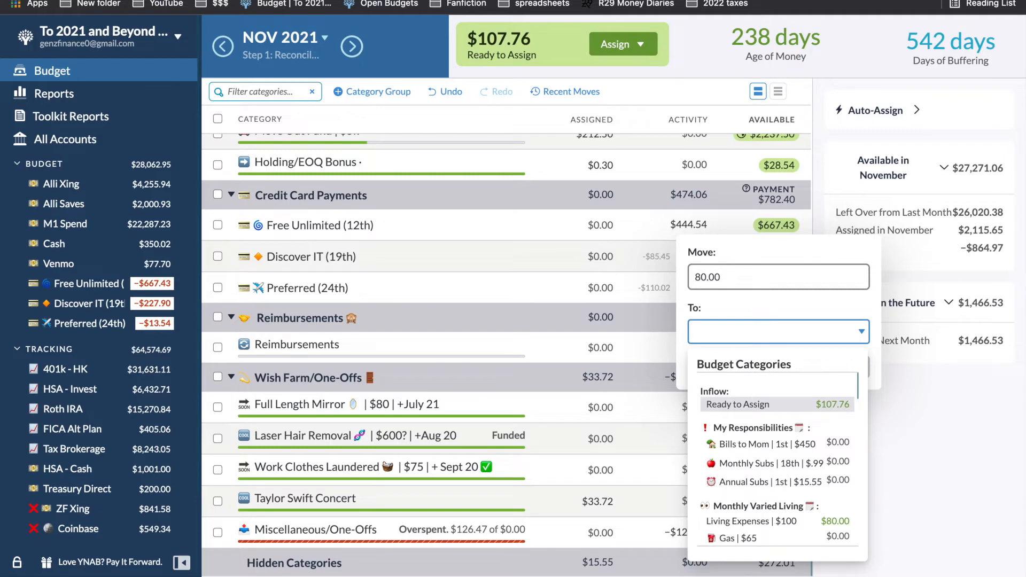
type("misc")
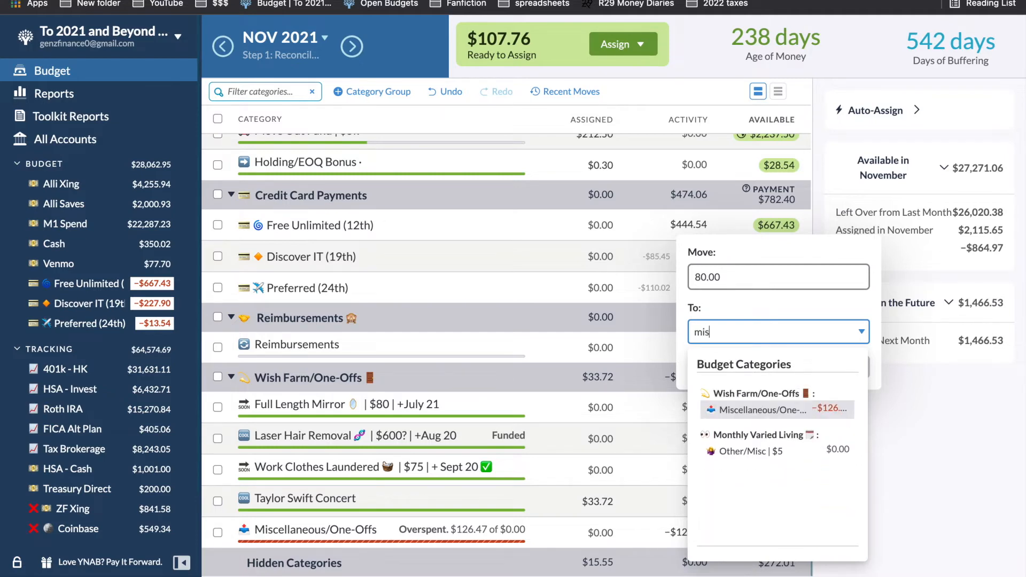
key("Return")
key("Return")
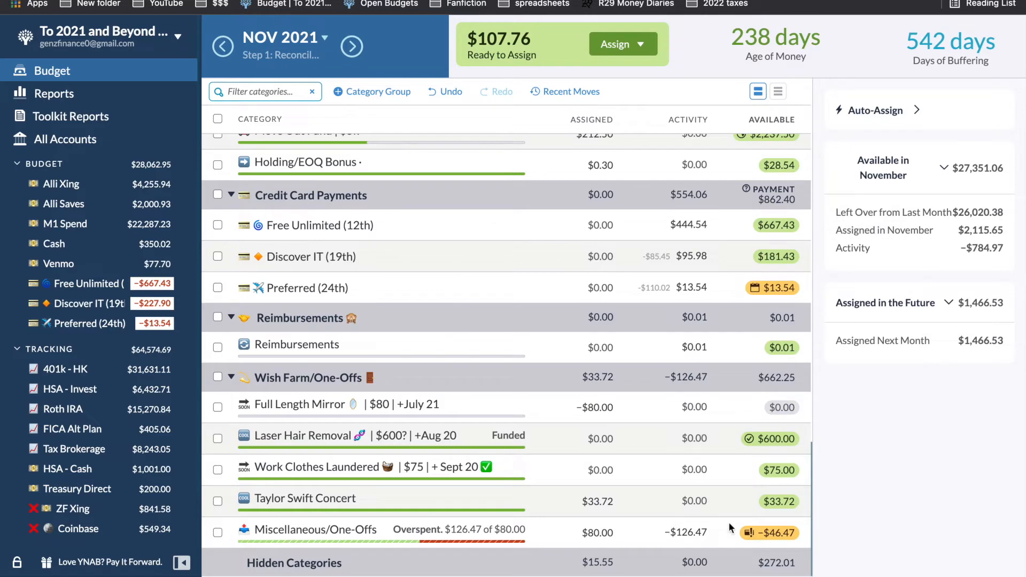
Cover the rest of the Miscellaneous/One-Offs overspending with money from Work Clothes Laundered.
left_click(641, 532)
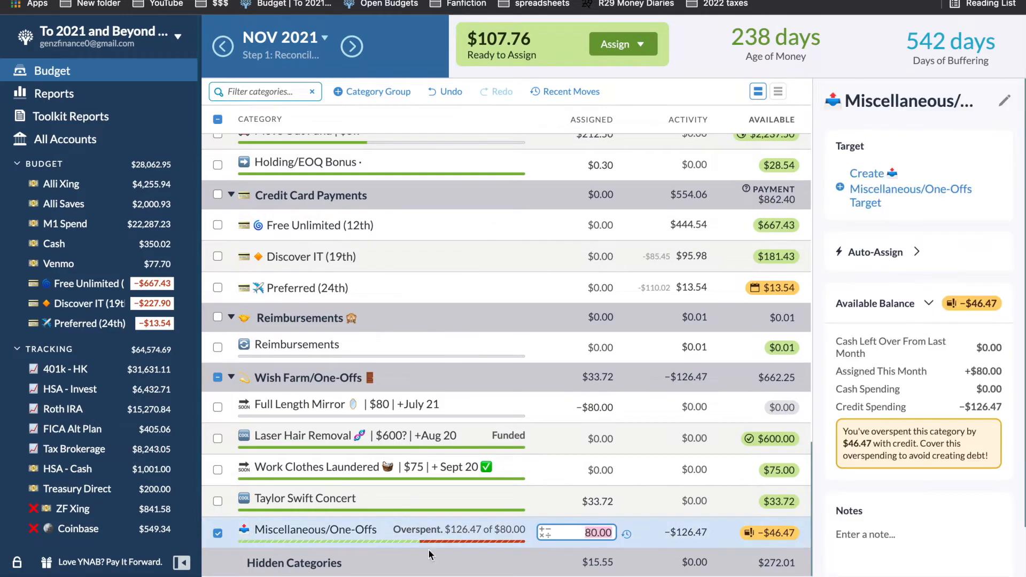
scroll(418, 275, "up", 10)
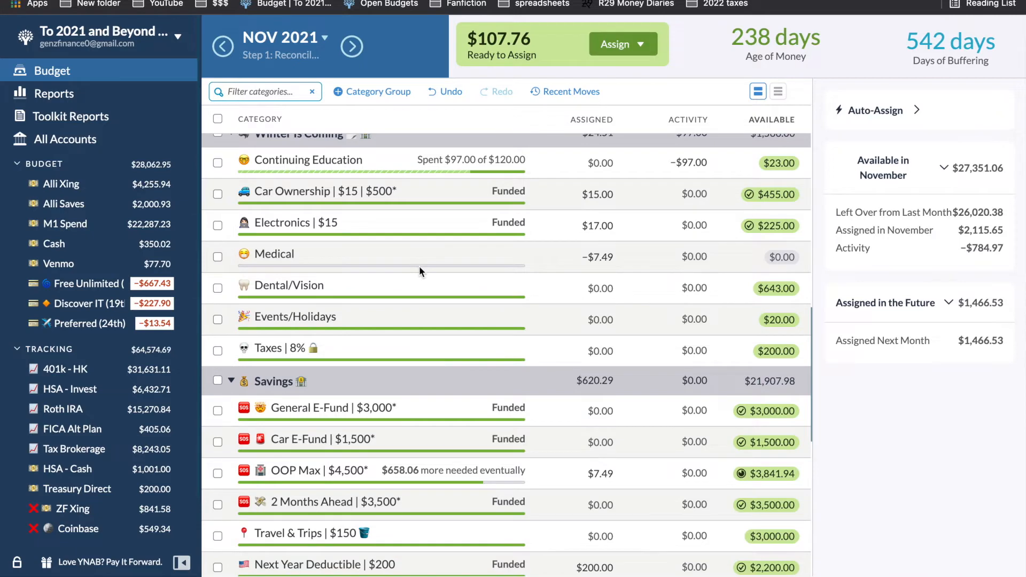
scroll(409, 402, "up", 10)
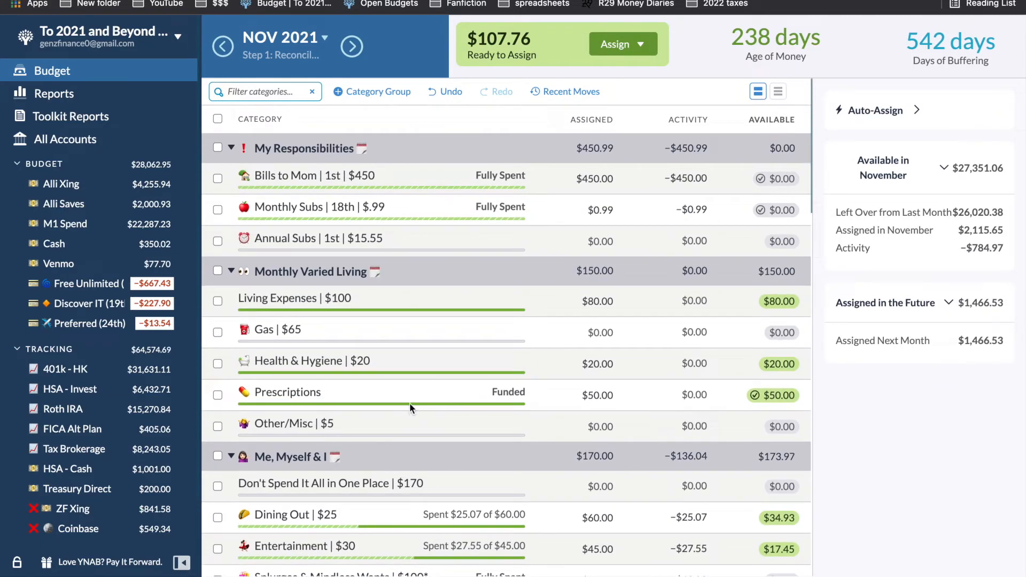
scroll(409, 402, "down", 10)
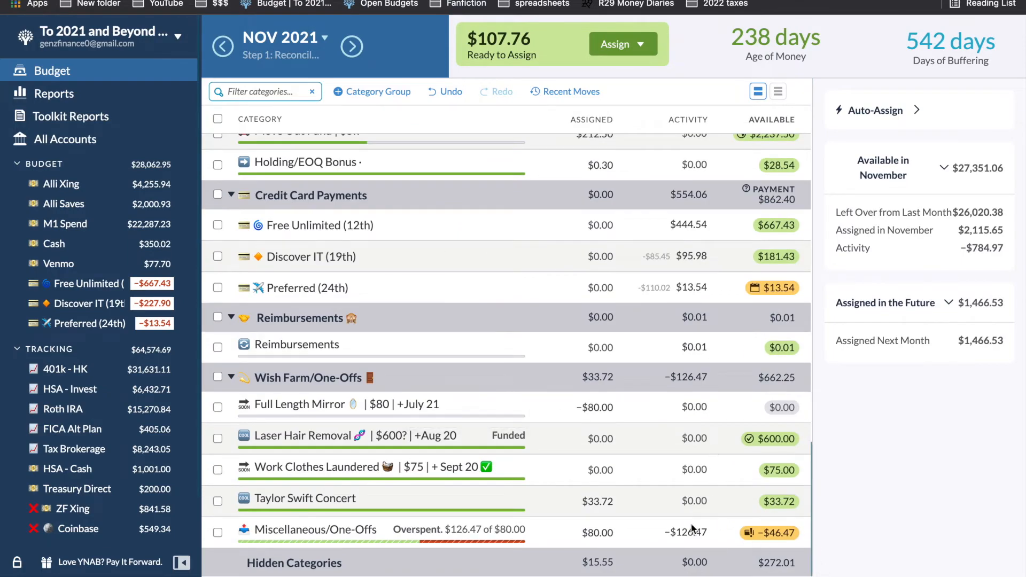
left_click(541, 544)
left_click(778, 532)
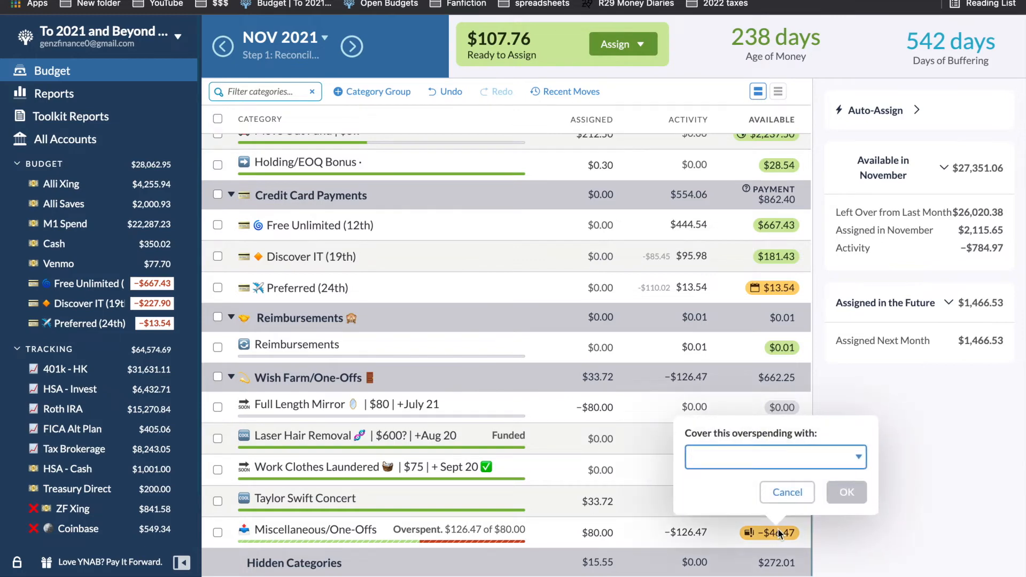
type("wor")
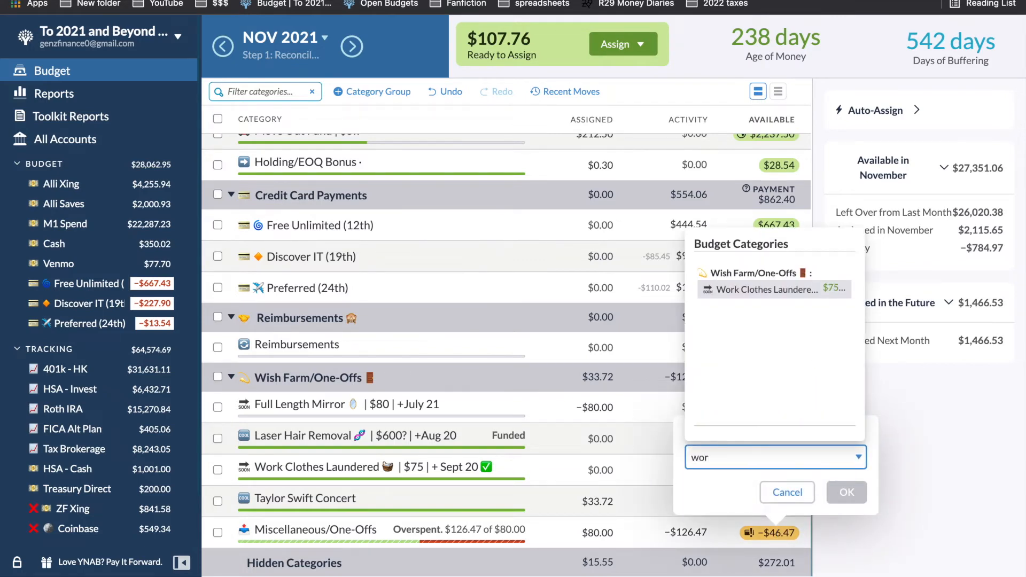
key("Return")
key("Return")
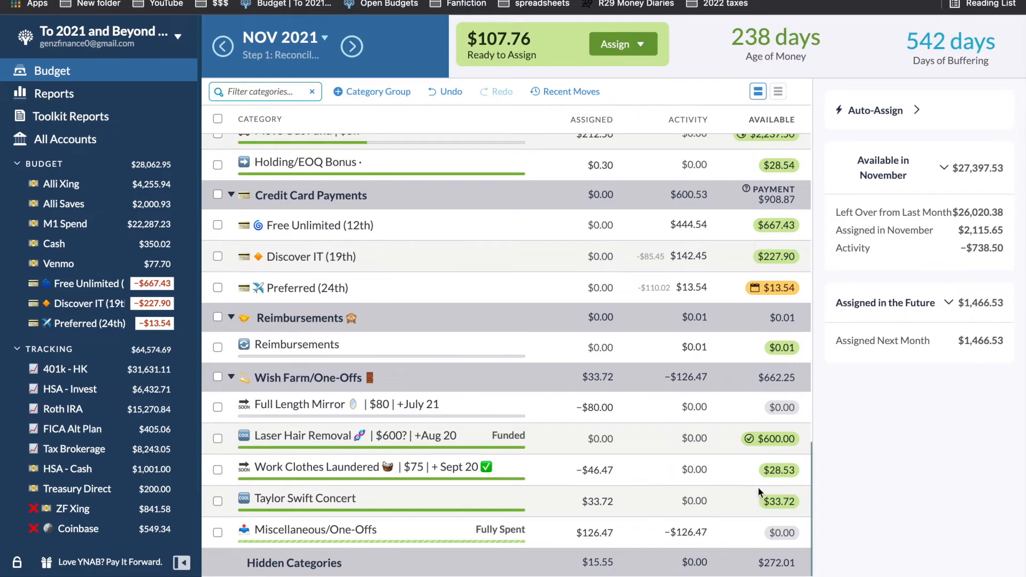
Move $28.53 from Work Clothes Laundered to the Taylor Swift Concert category.
left_click(778, 471)
left_click(705, 398)
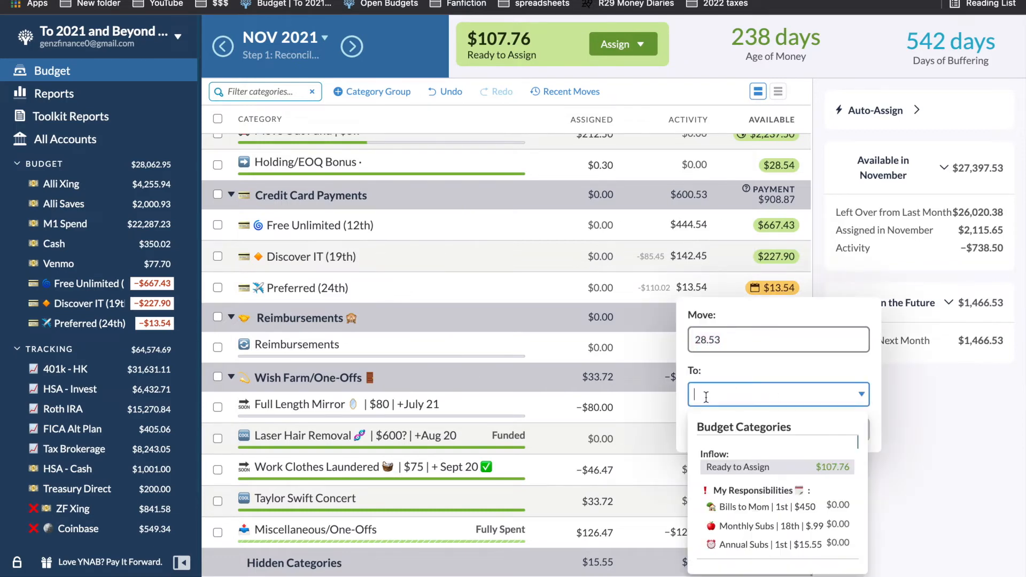
type("Tayl")
key("Return")
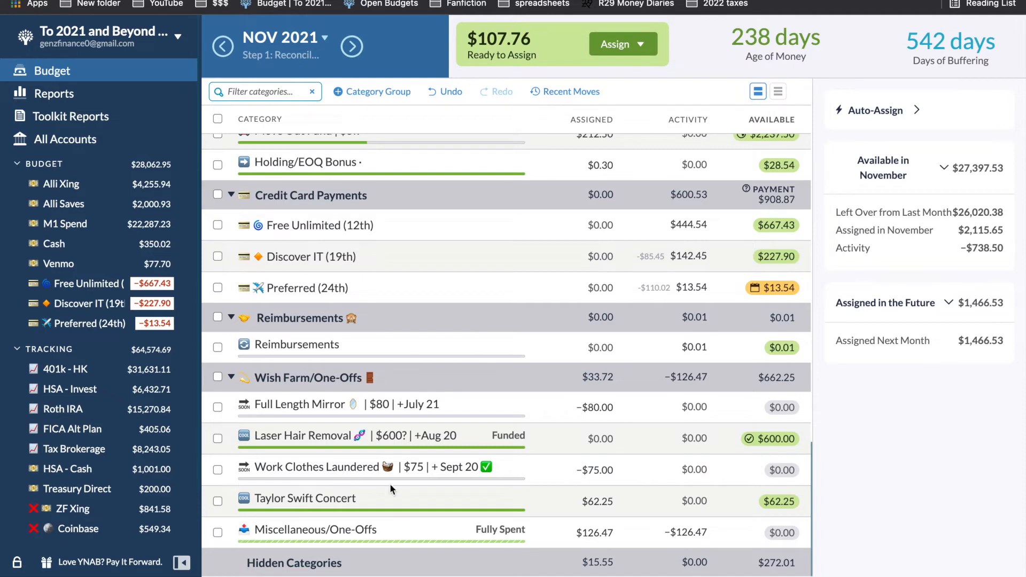
Replace the Move Out Fund's November assigned amount with the result of 2300-2025, $275.
scroll(374, 486, "up", 7)
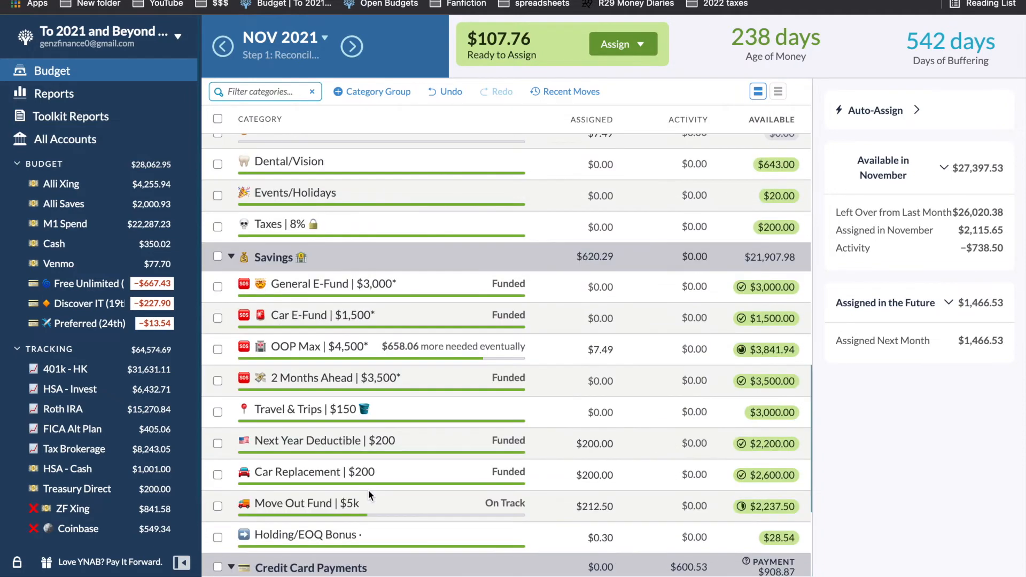
left_click(609, 509)
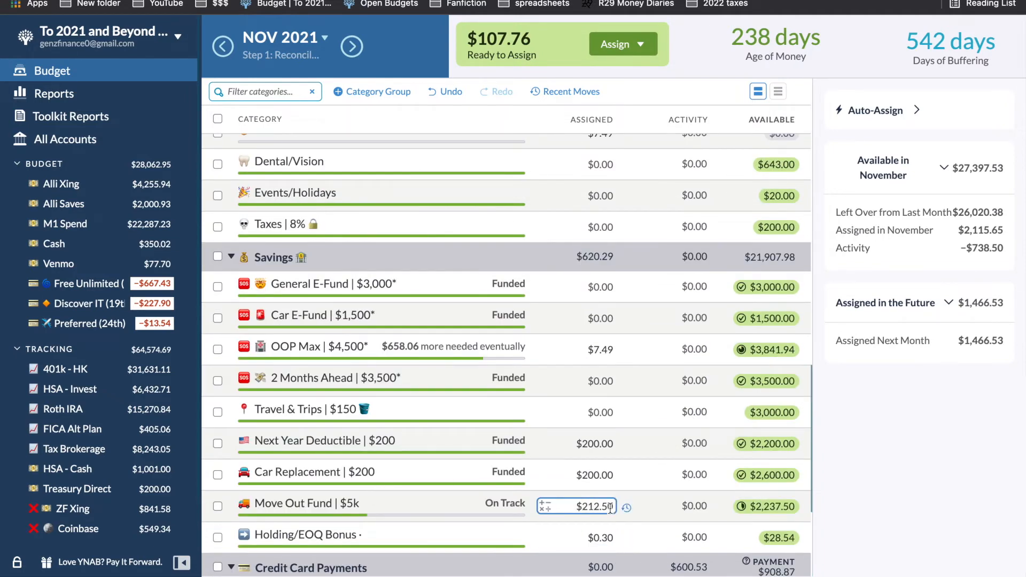
scroll(588, 506, "down", 2)
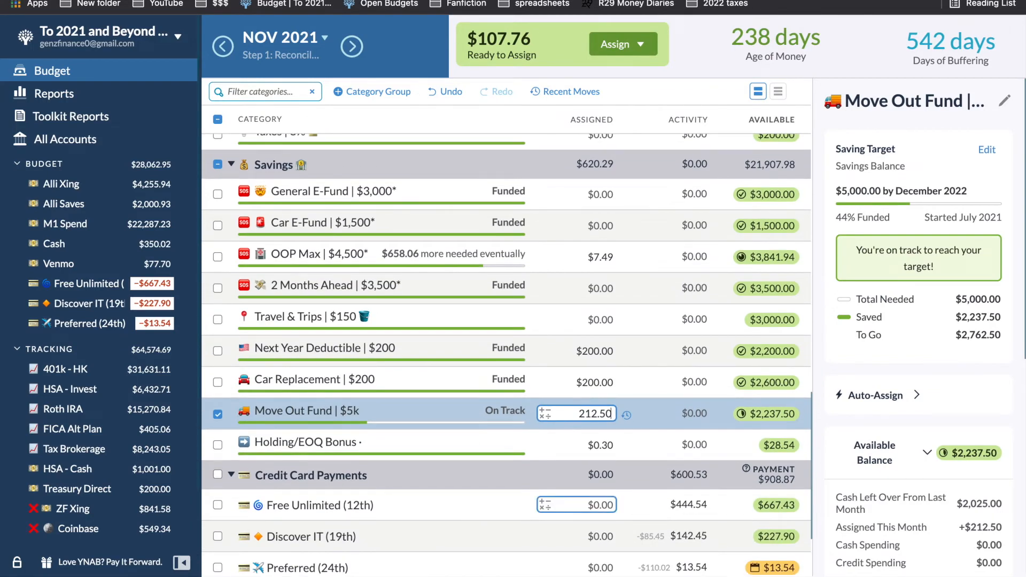
key("Escape")
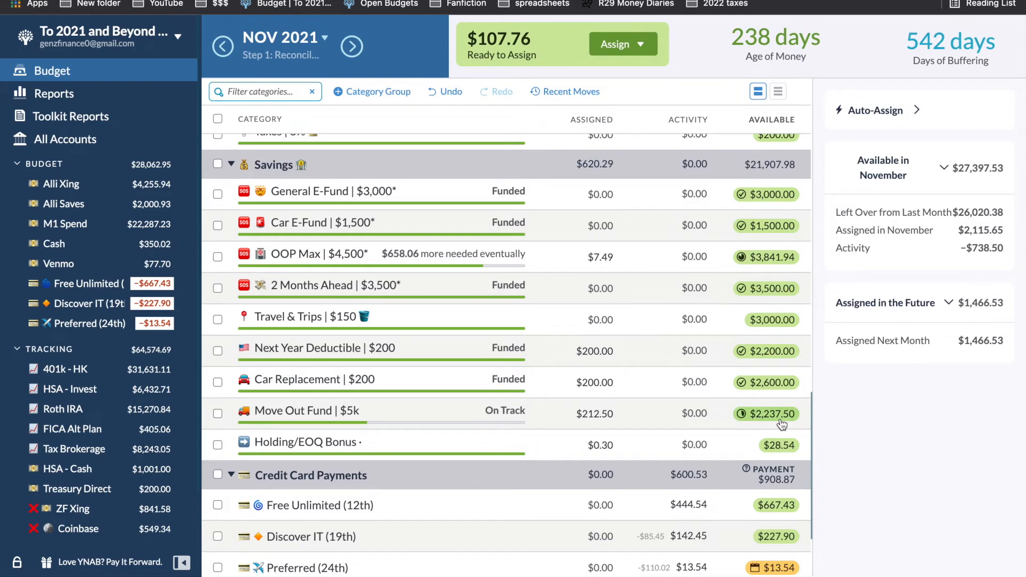
left_click(588, 410)
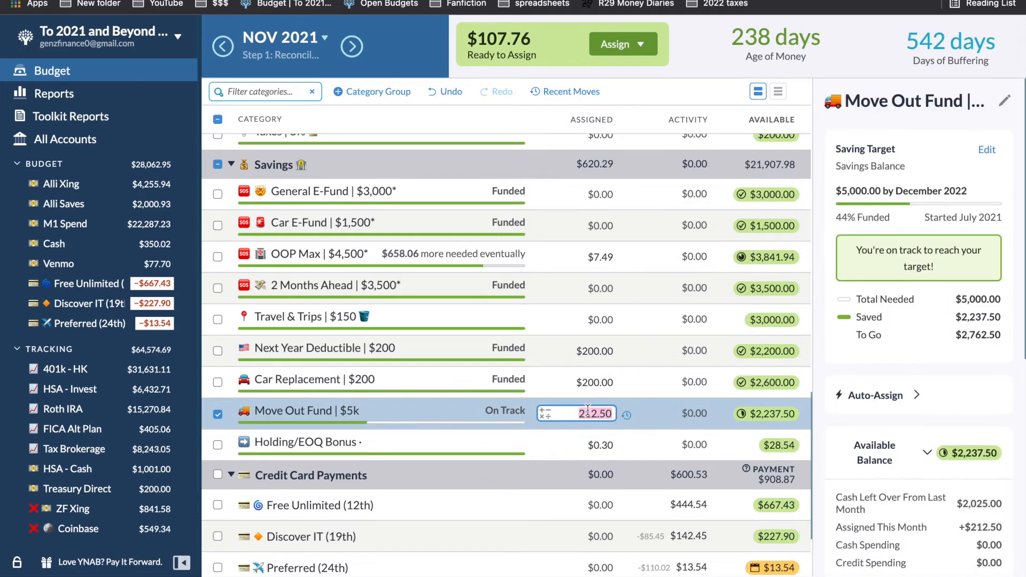
key("ctrl+z")
type("230")
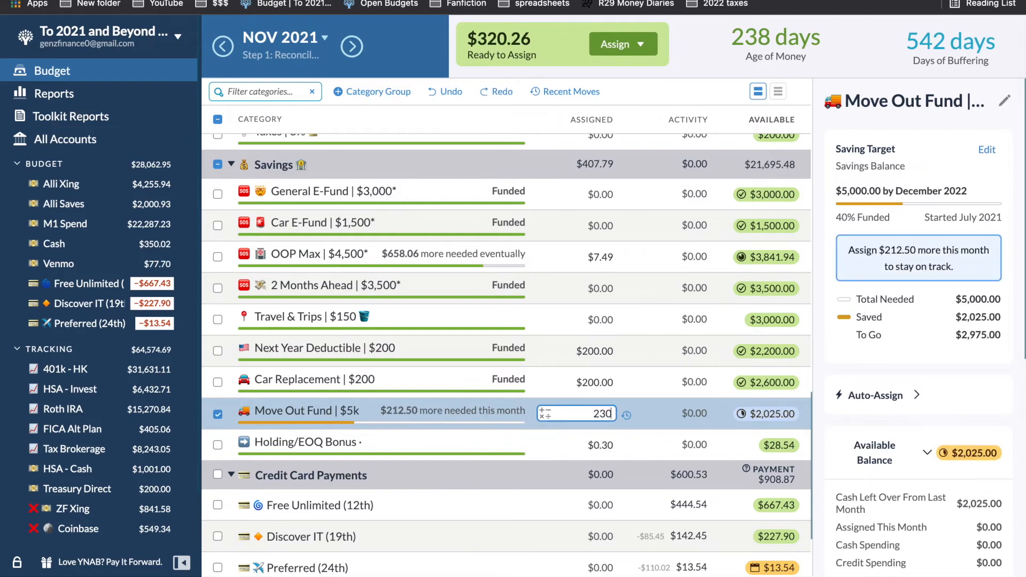
type("0-2025")
key("Return")
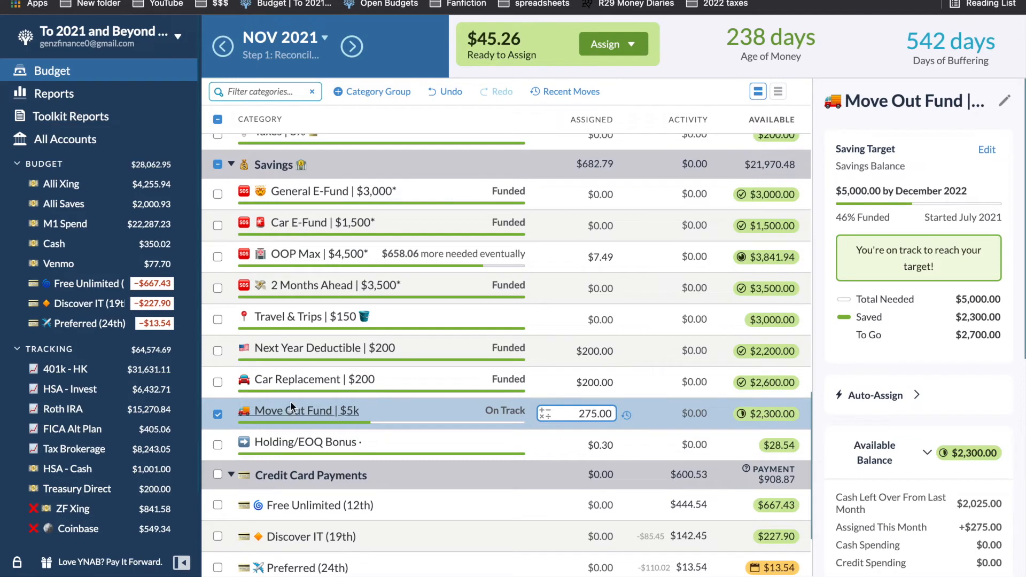
Assign $5.54 to the RAOK category in the Giving group for November.
left_click(217, 413)
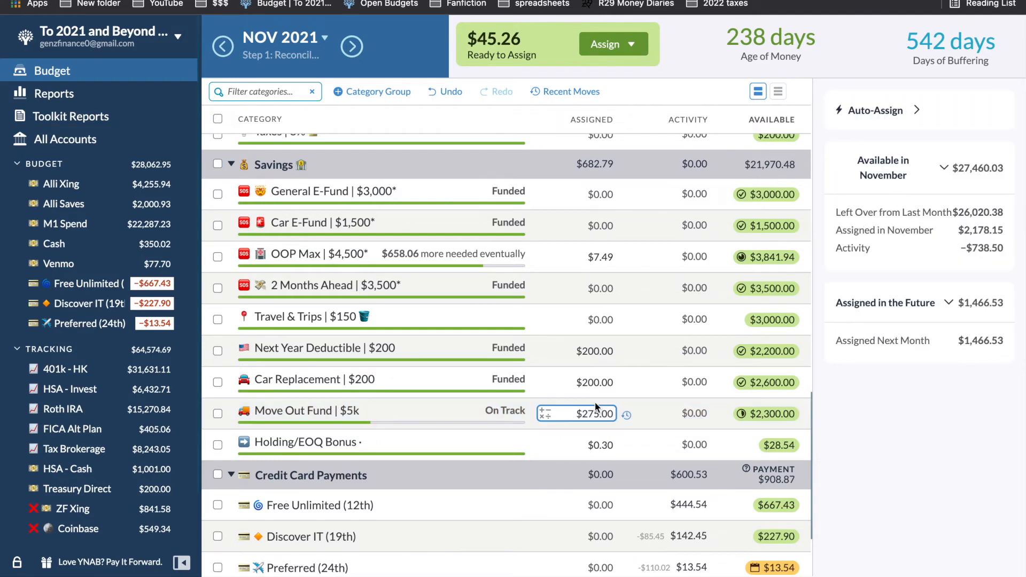
scroll(595, 402, "up", 5)
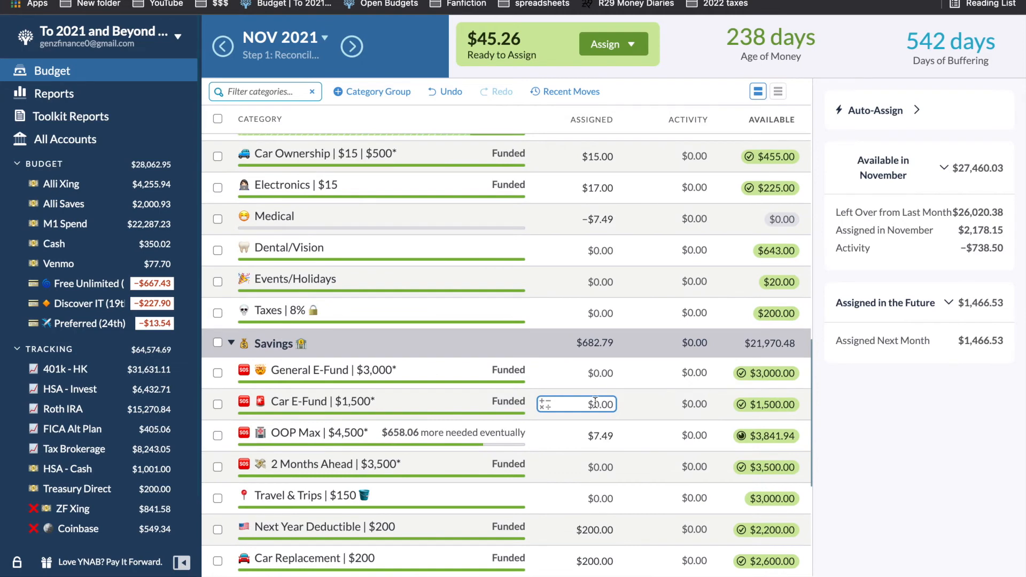
scroll(595, 402, "up", 15)
left_click(610, 418)
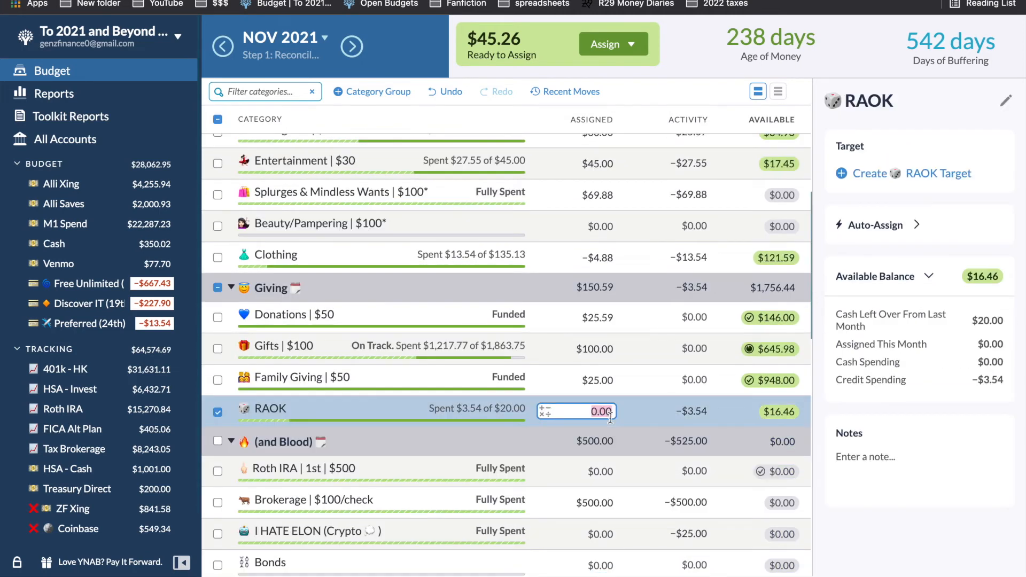
type("5.54")
key("Return")
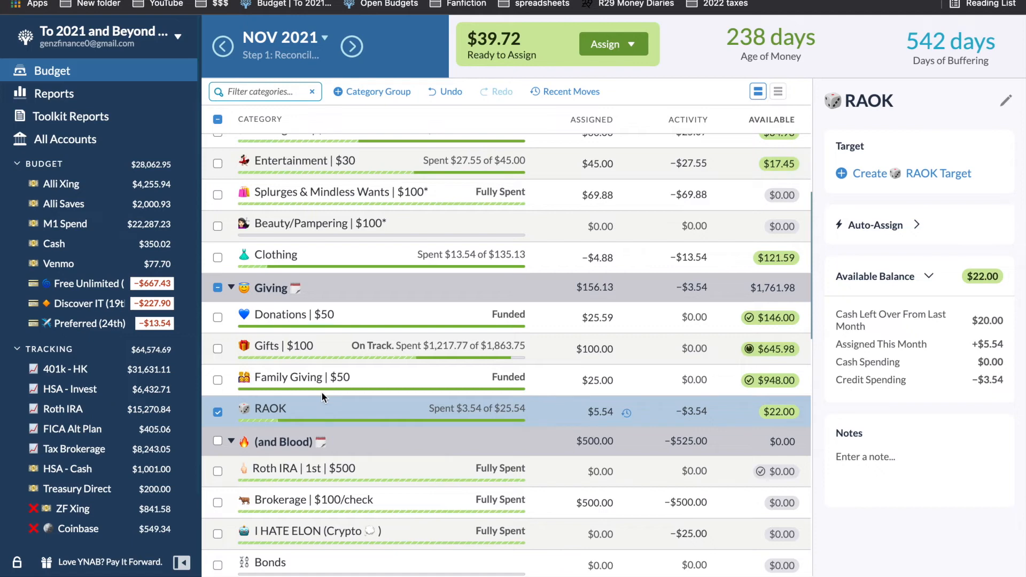
left_click(204, 414)
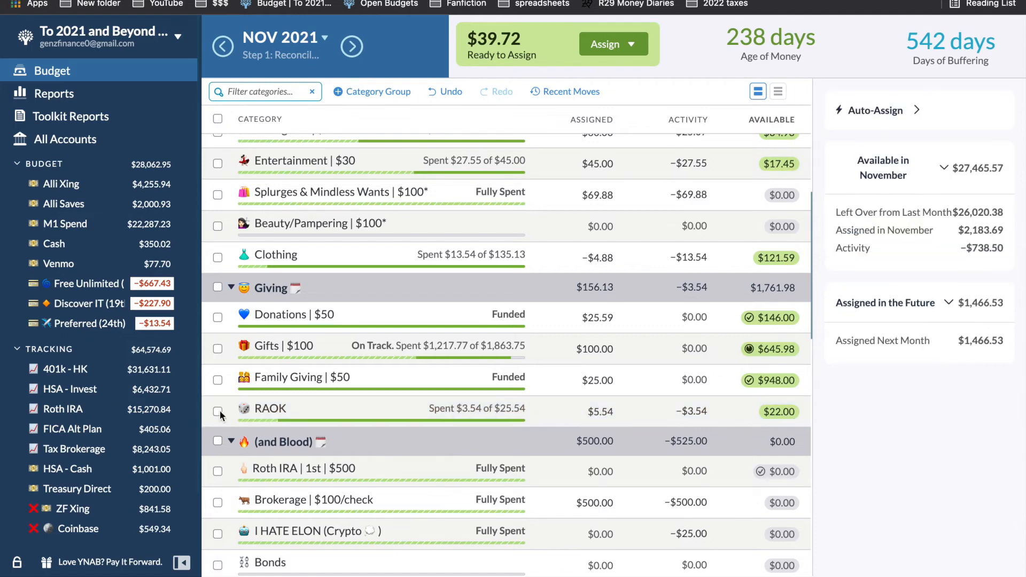
Set the Taylor Swift Concert category's November assigned amount to $100.
scroll(569, 418, "down", 10)
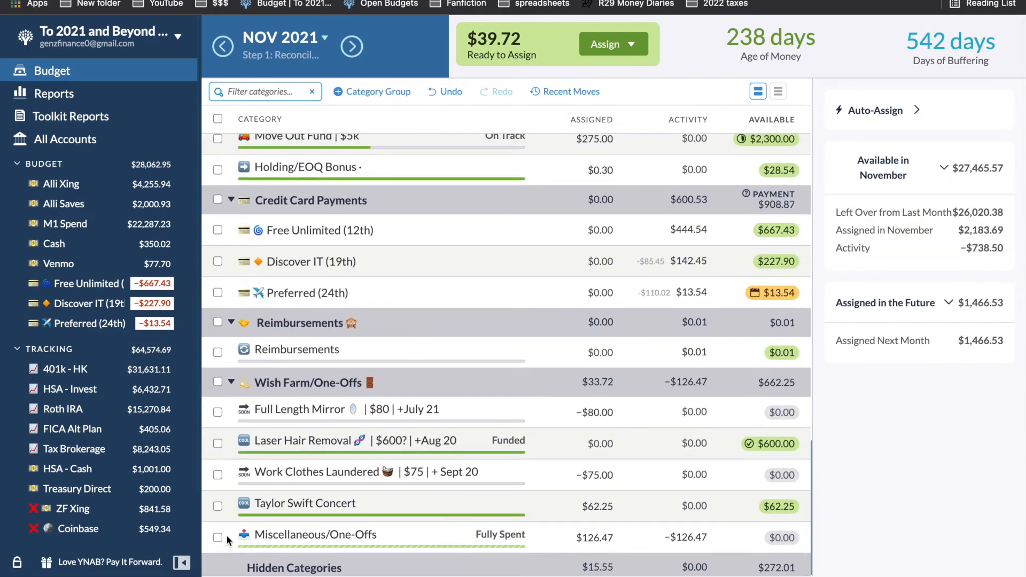
left_click(604, 501)
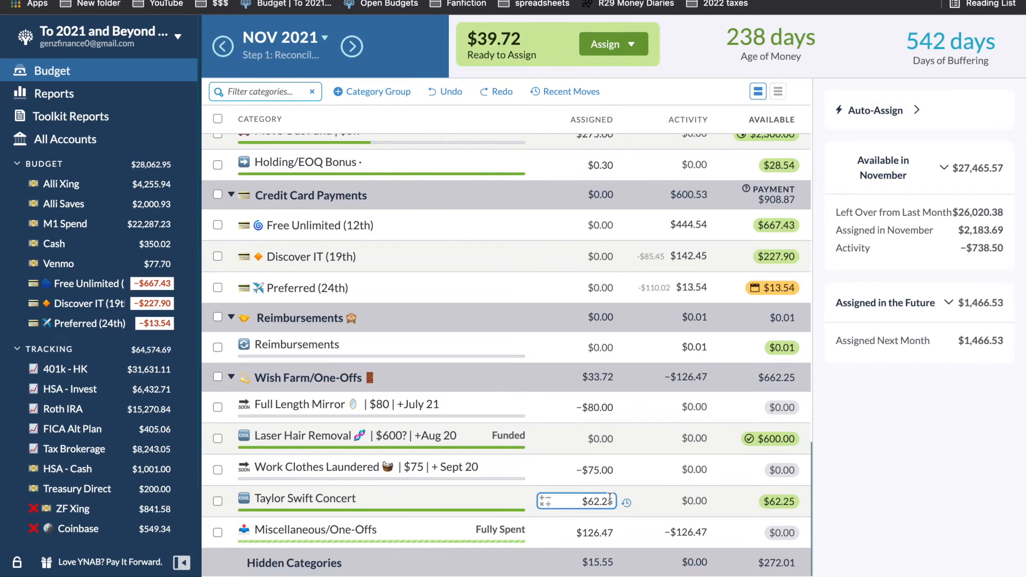
left_click(609, 498)
key("BackSpace")
key("BackSpace")
key("BackSpace")
key("BackSpace")
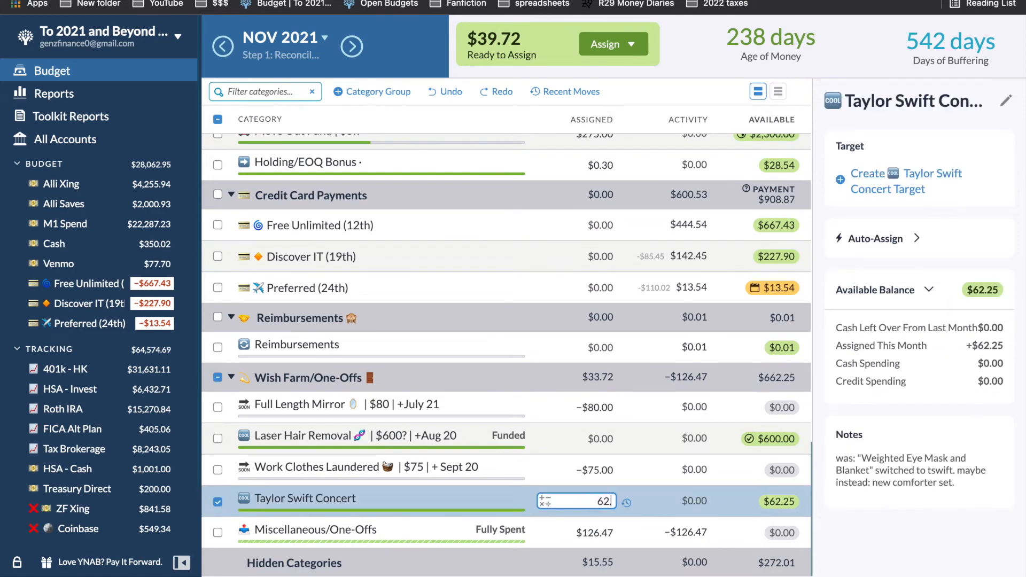
key("BackSpace")
type("1000")
key("BackSpace")
key("Return")
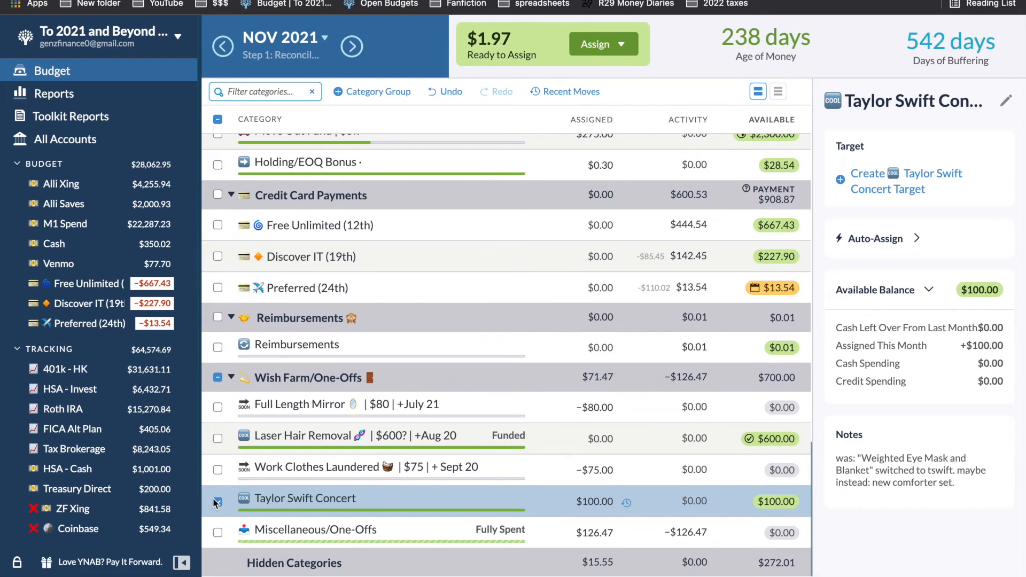
left_click(217, 502)
Add $1.97 to the November assigned amount of the Holding/EOQ Bonus category in Savings.
scroll(443, 297, "up", 3)
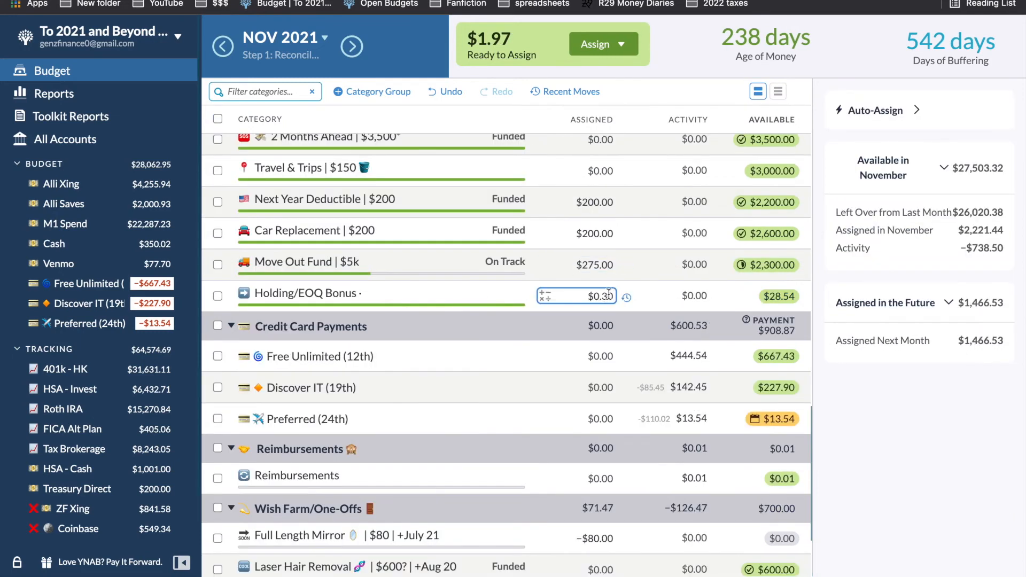
left_click(608, 294)
left_click(608, 294)
type("+1.97")
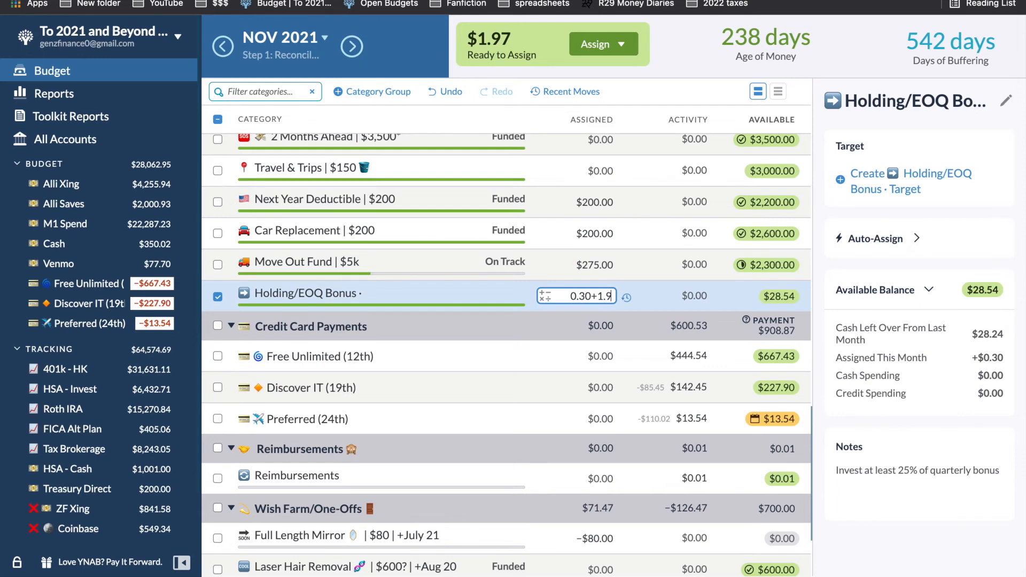
key("Return")
left_click(218, 297)
Collapse the Wish Farm/One-Offs category group and hide it from the budget.
scroll(224, 369, "down", 3)
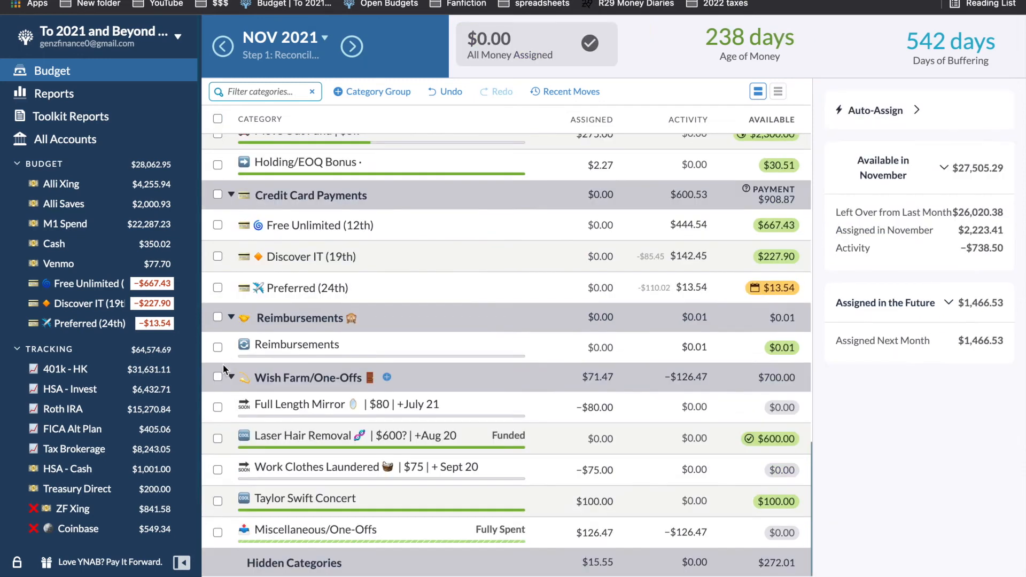
left_click(231, 377)
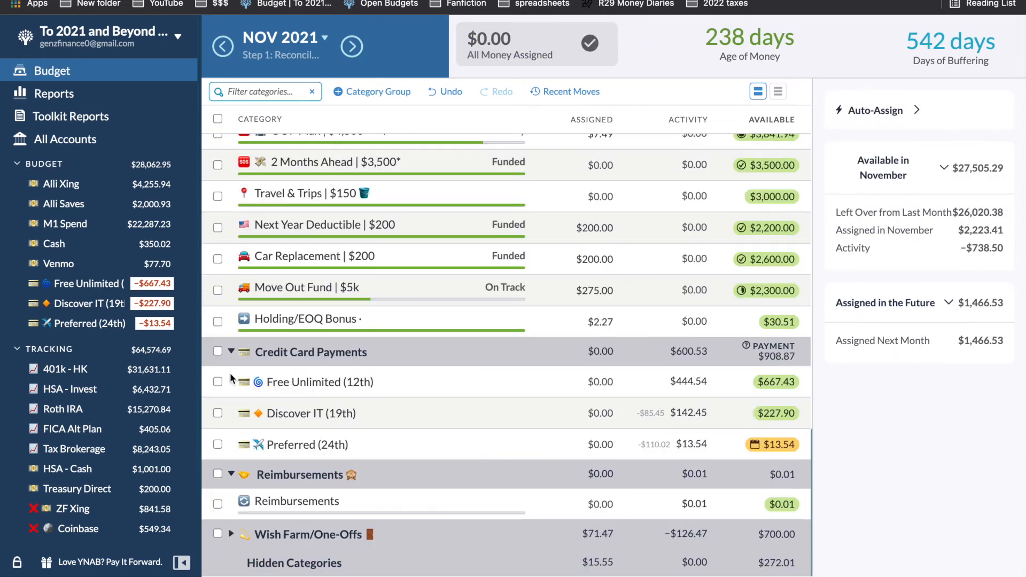
left_click(319, 535)
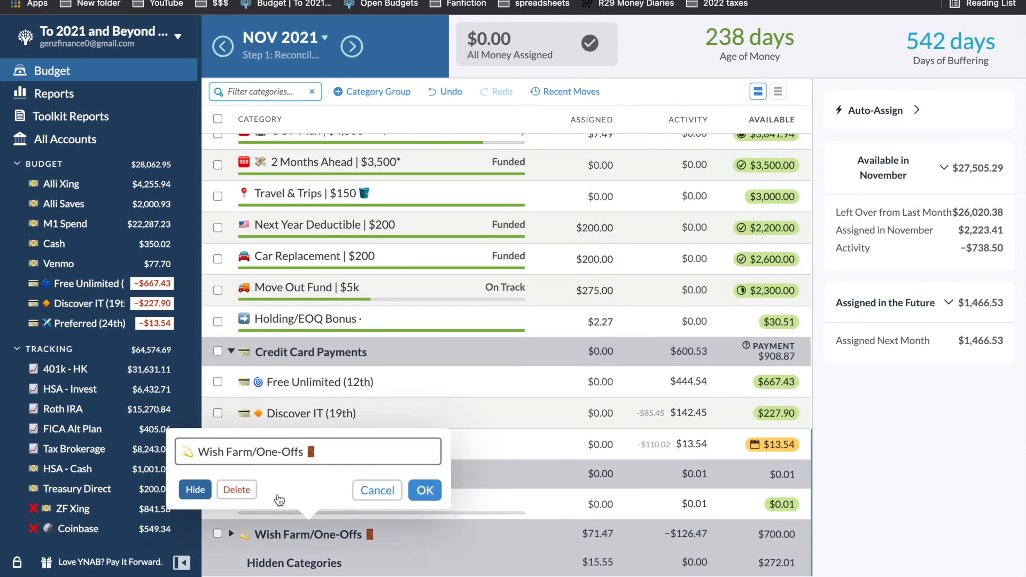
left_click(206, 498)
scroll(463, 490, "up", 10)
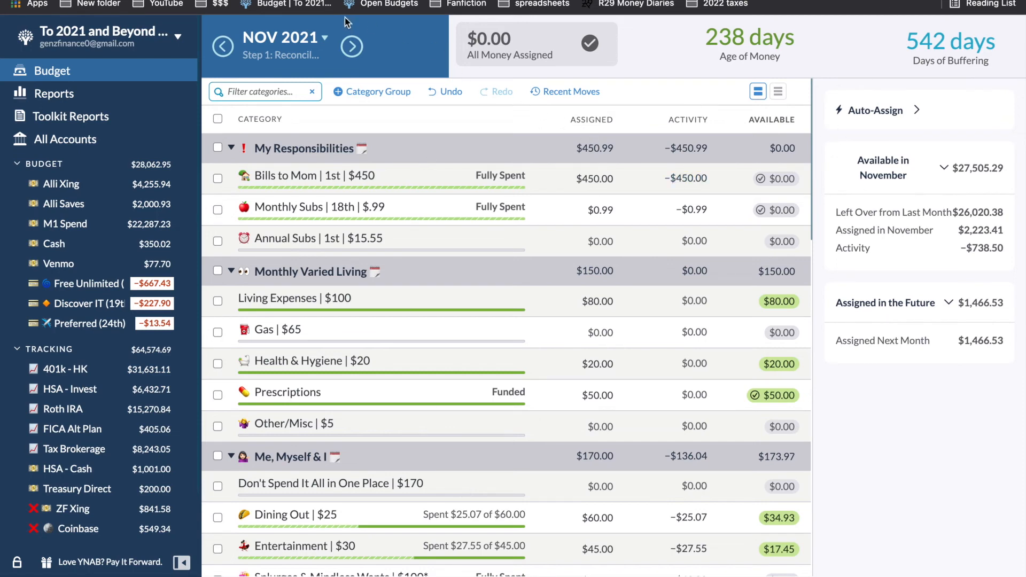
left_click(302, 36)
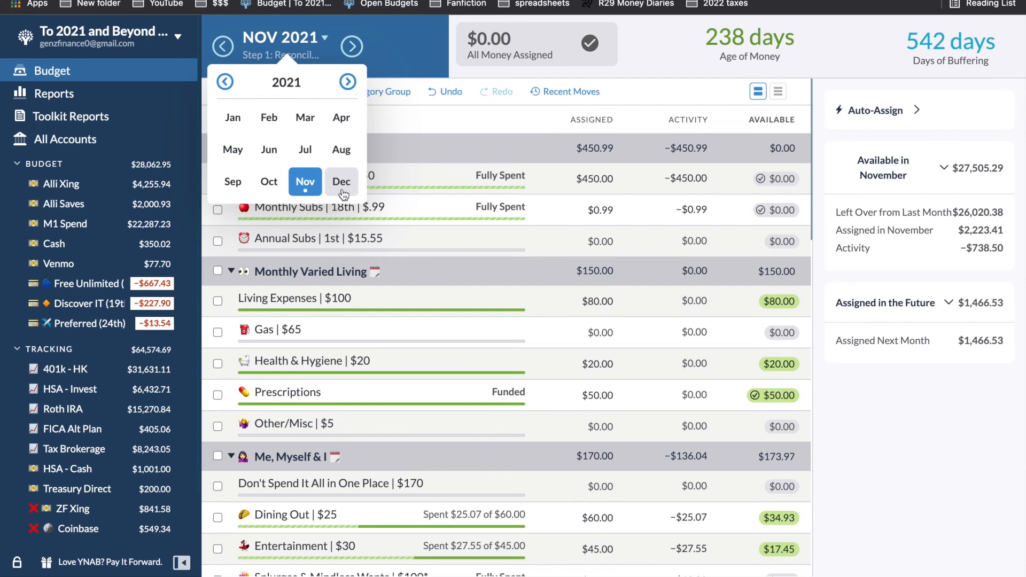
left_click(408, 246)
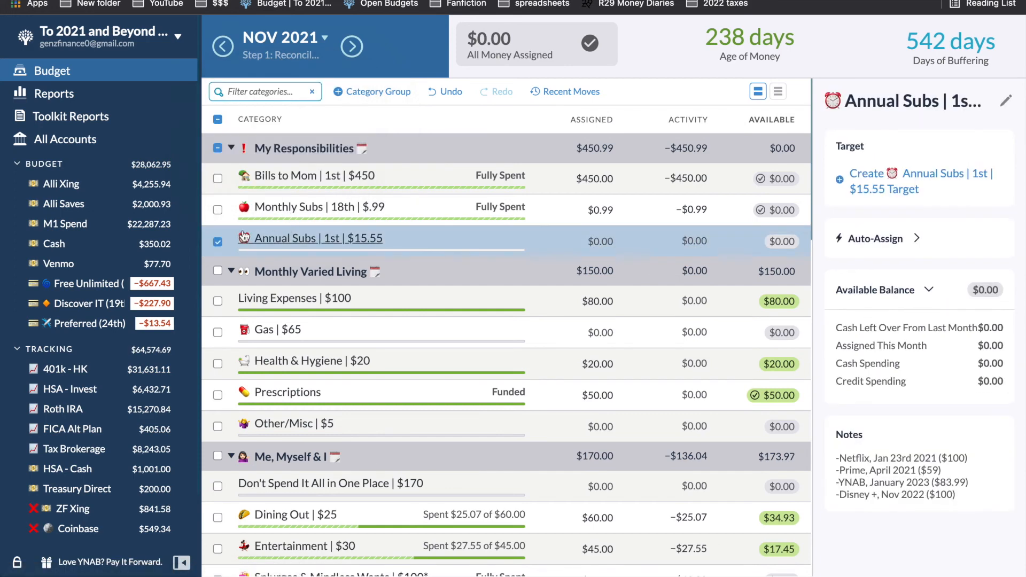
left_click(219, 241)
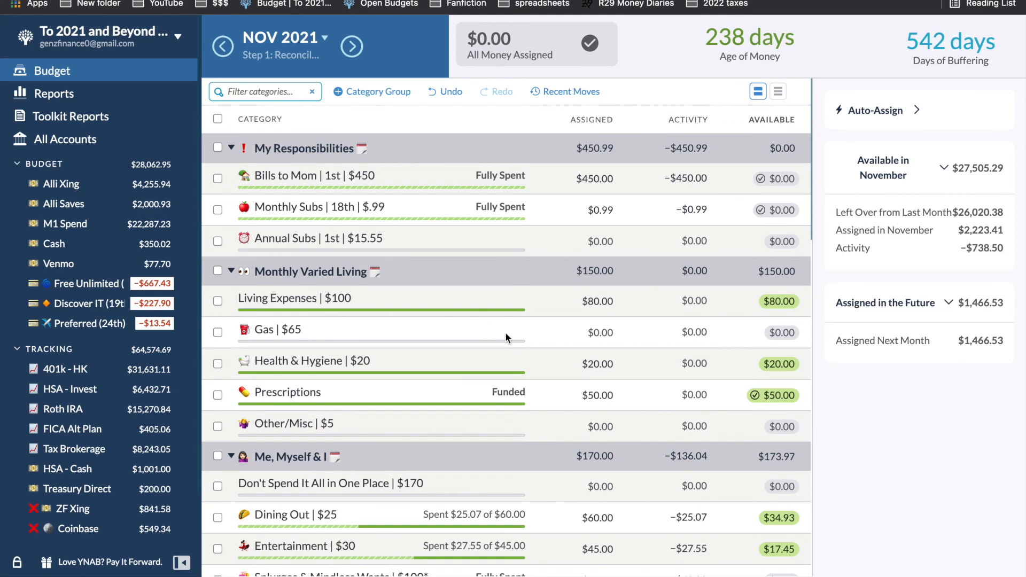
scroll(543, 466, "down", 10)
left_click(543, 461)
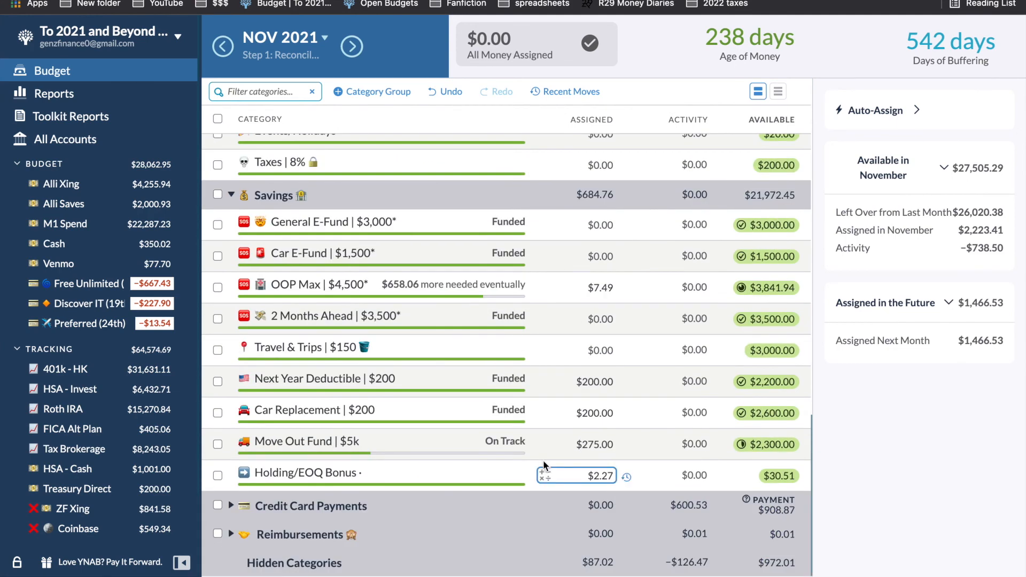